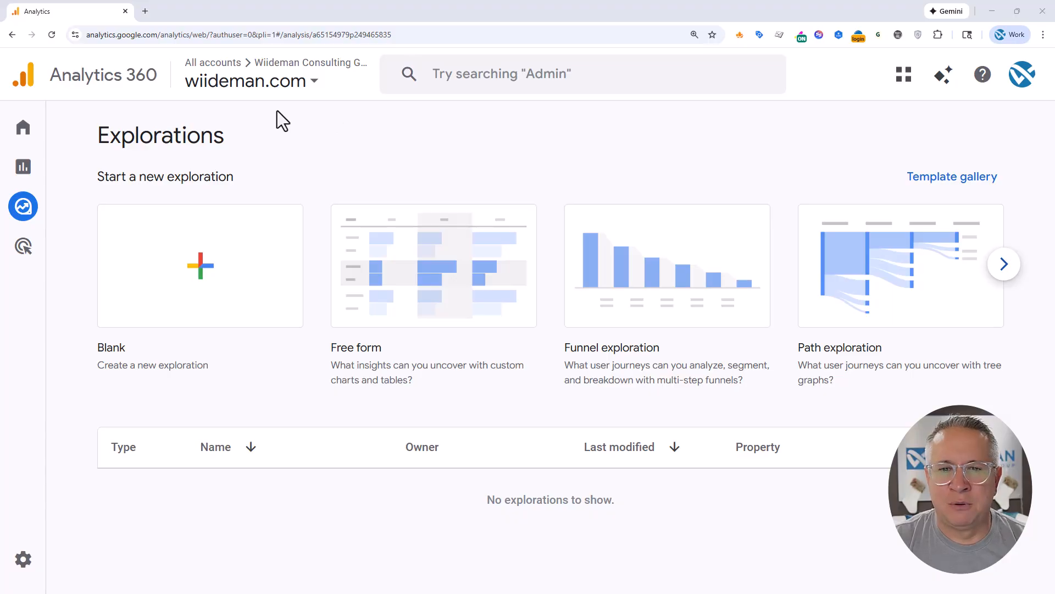
Create a blank exploration and add Session source / medium to its dimensions
mouse_move(33, 220)
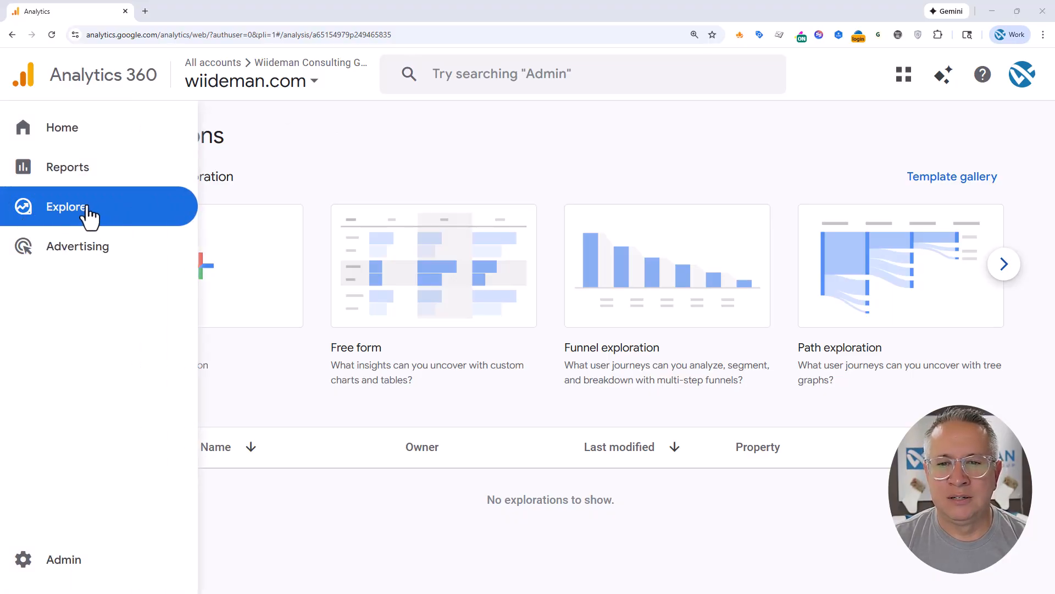
click(201, 274)
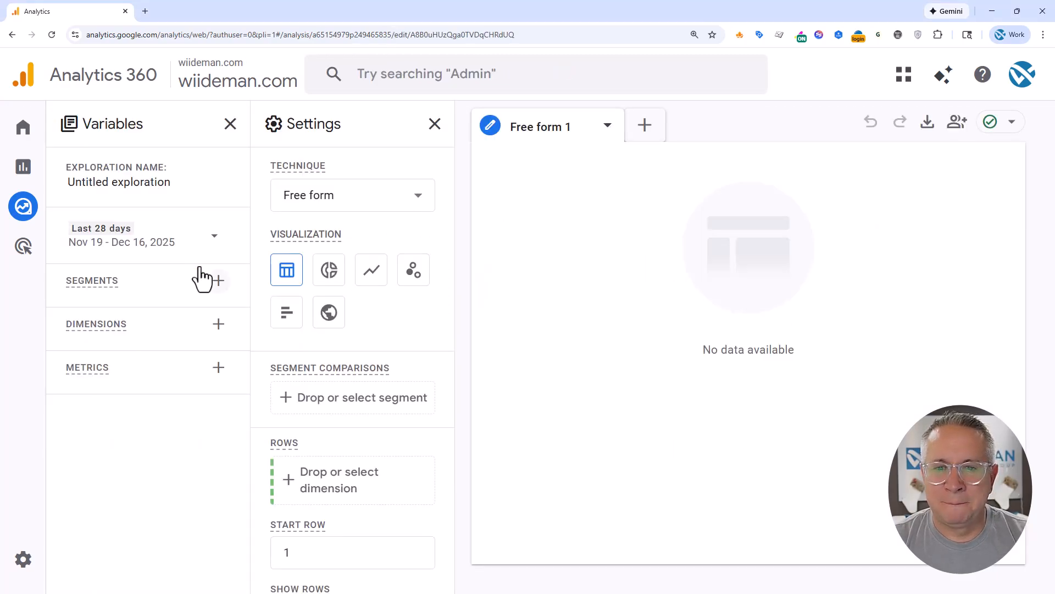
click(219, 325)
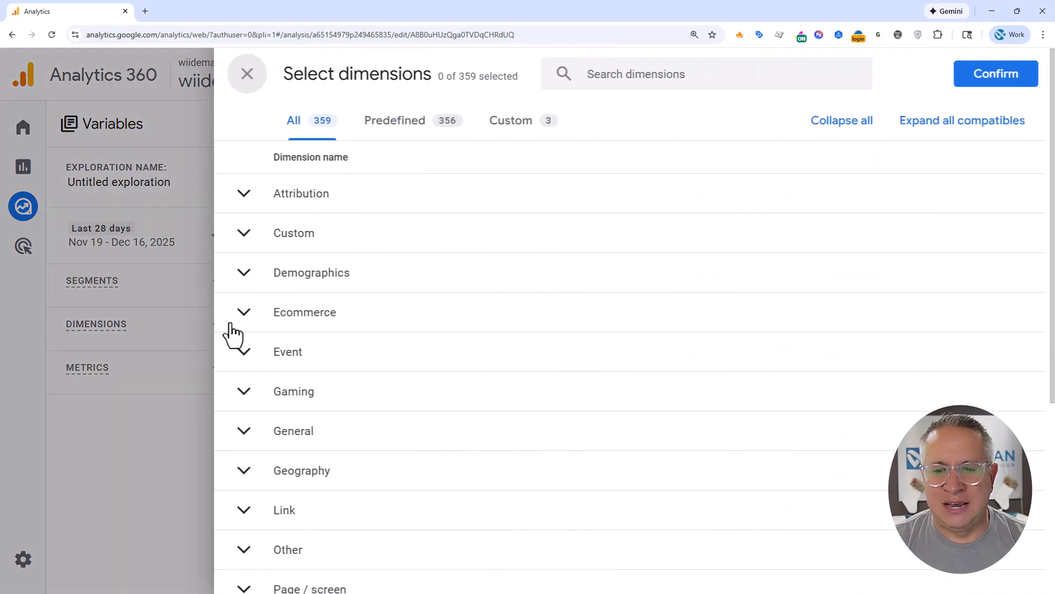
click(725, 80)
text(session)
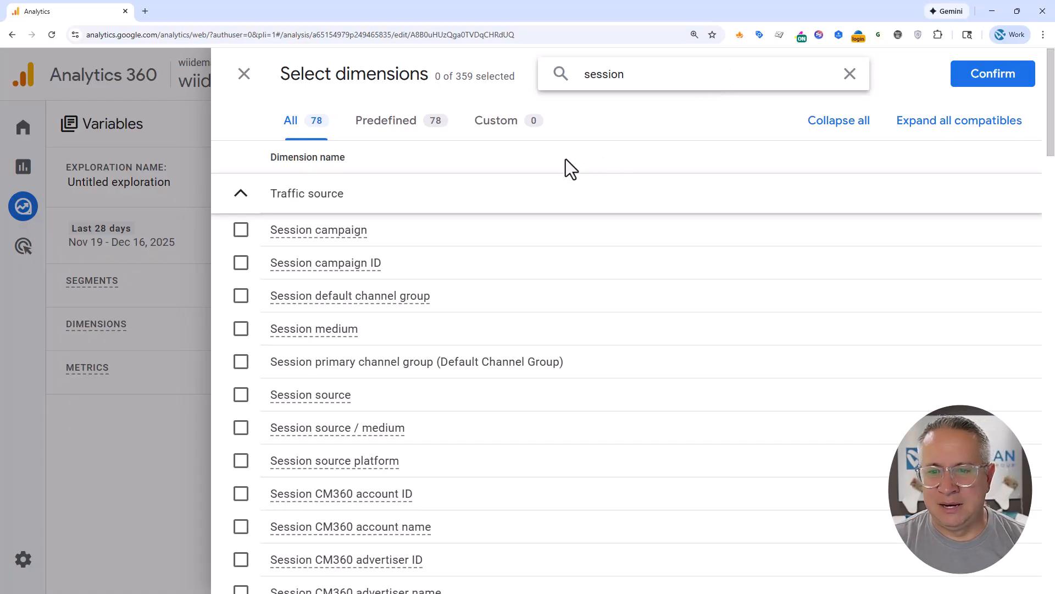
click(241, 429)
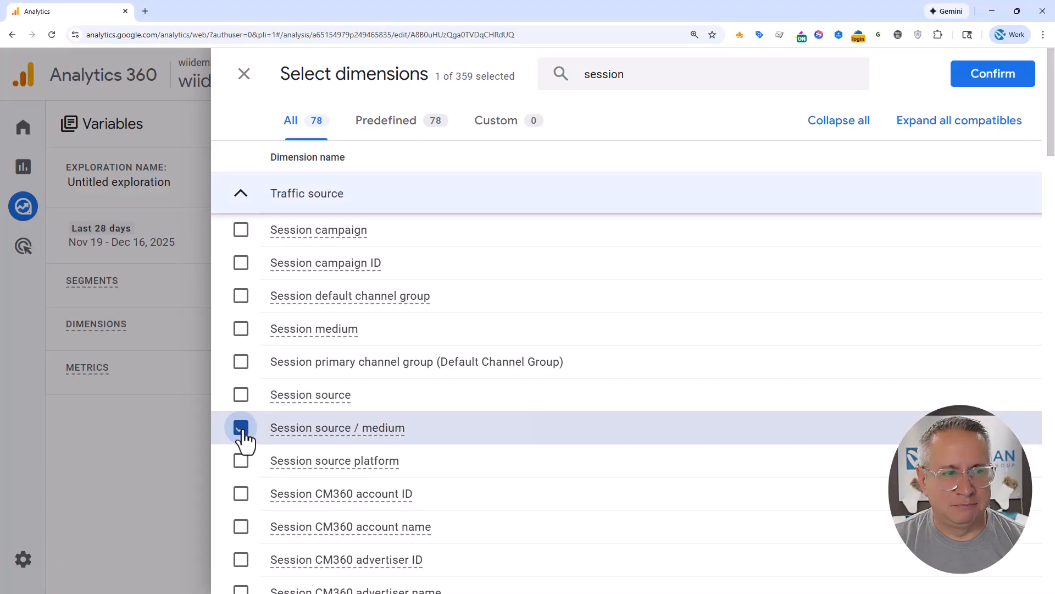
click(985, 79)
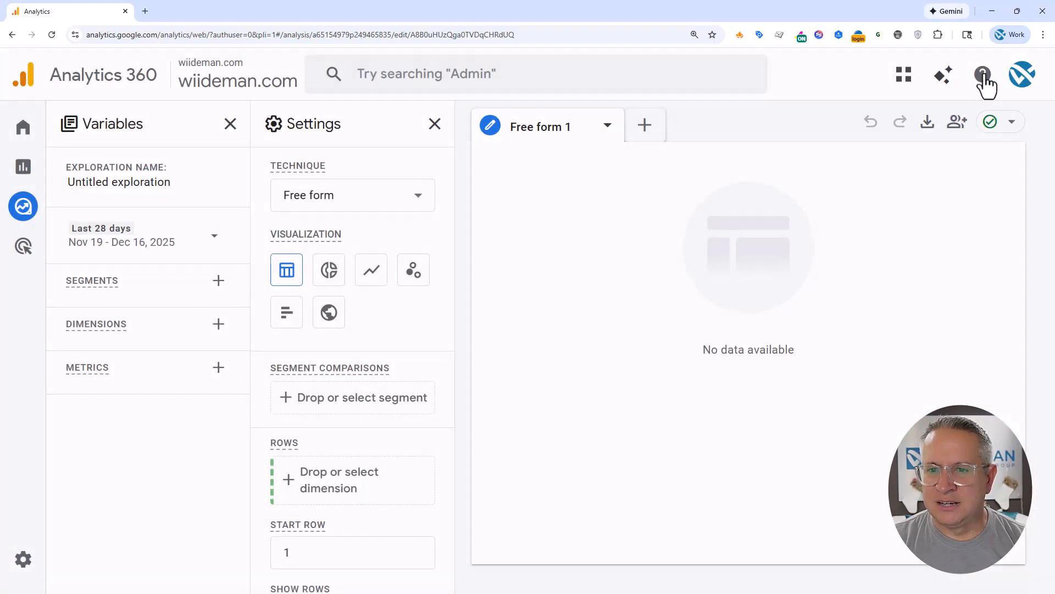
Add the Sessions and Key events metrics to the exploration's variables
click(220, 419)
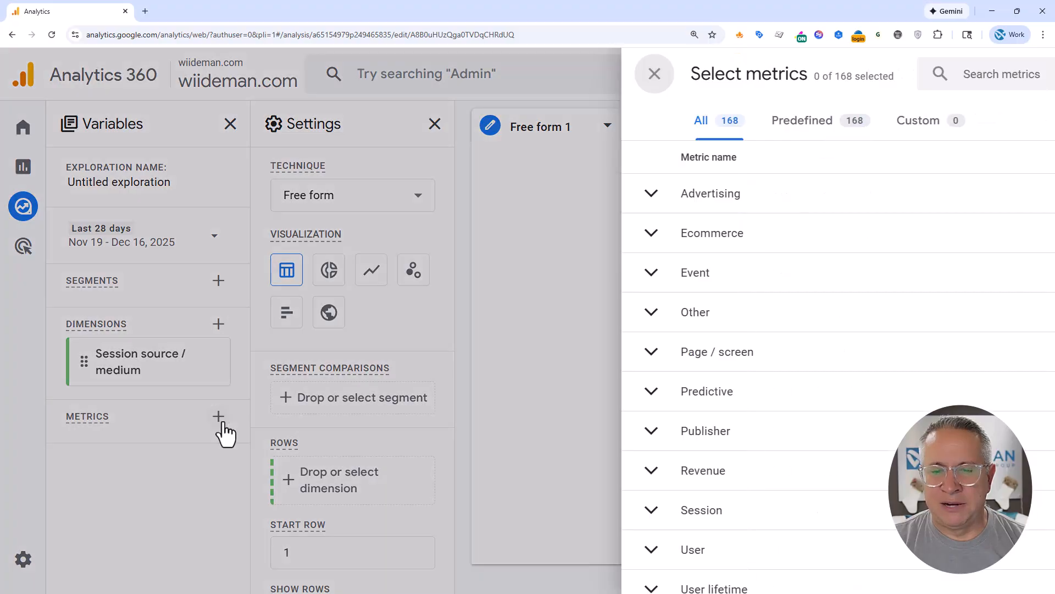
text(session)
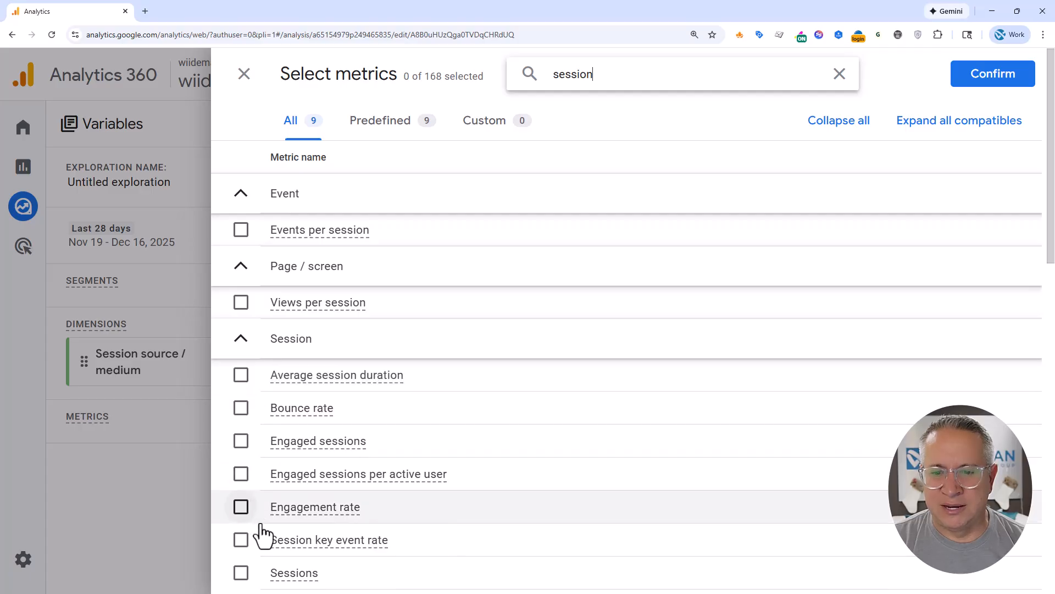
scroll(327, 476, down, 4)
click(241, 356)
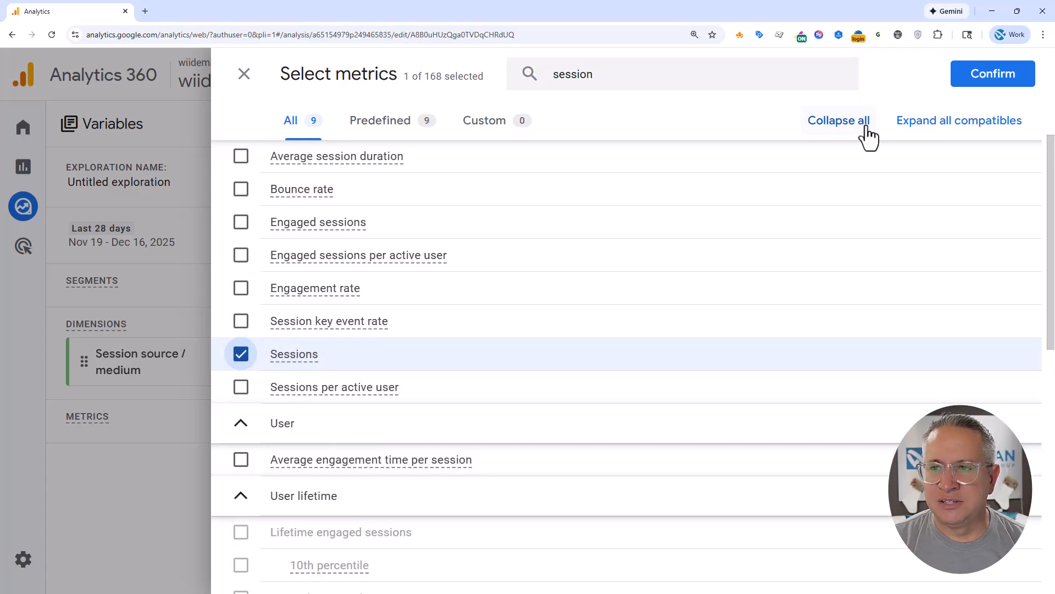
drag(610, 77, 540, 81)
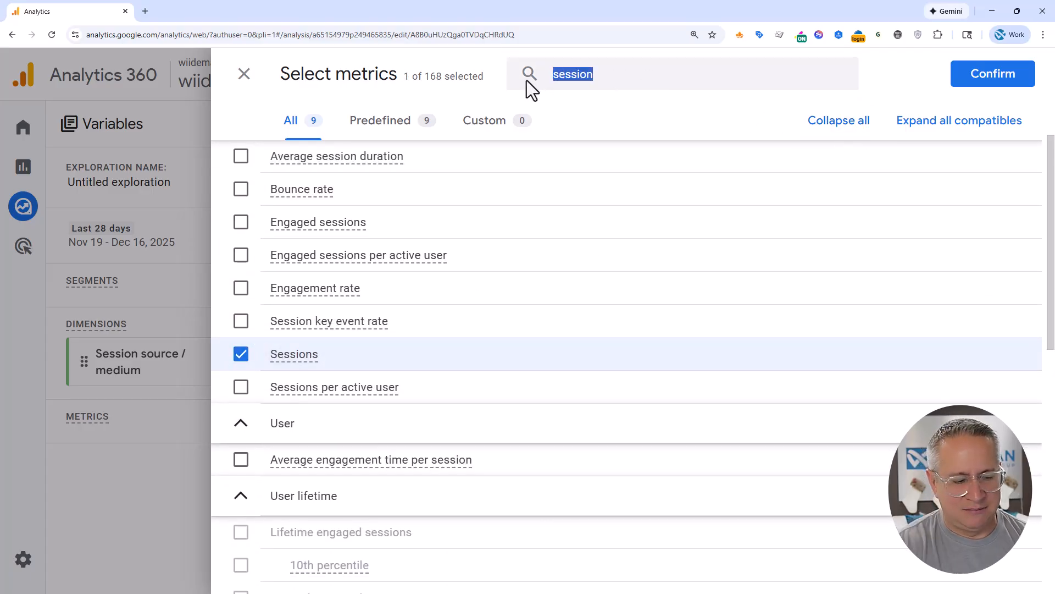
text(key ev)
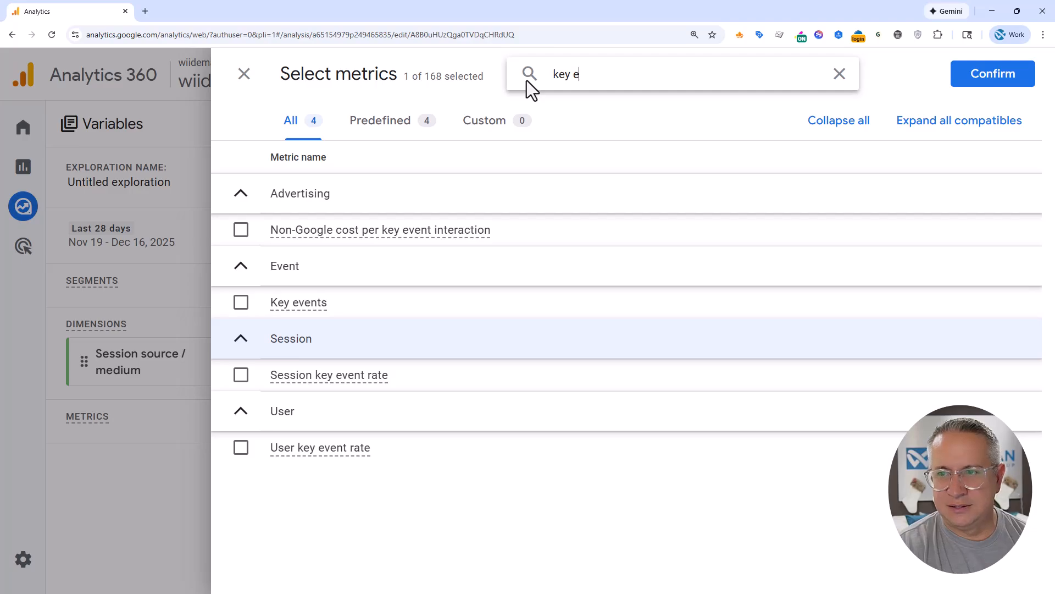
click(241, 303)
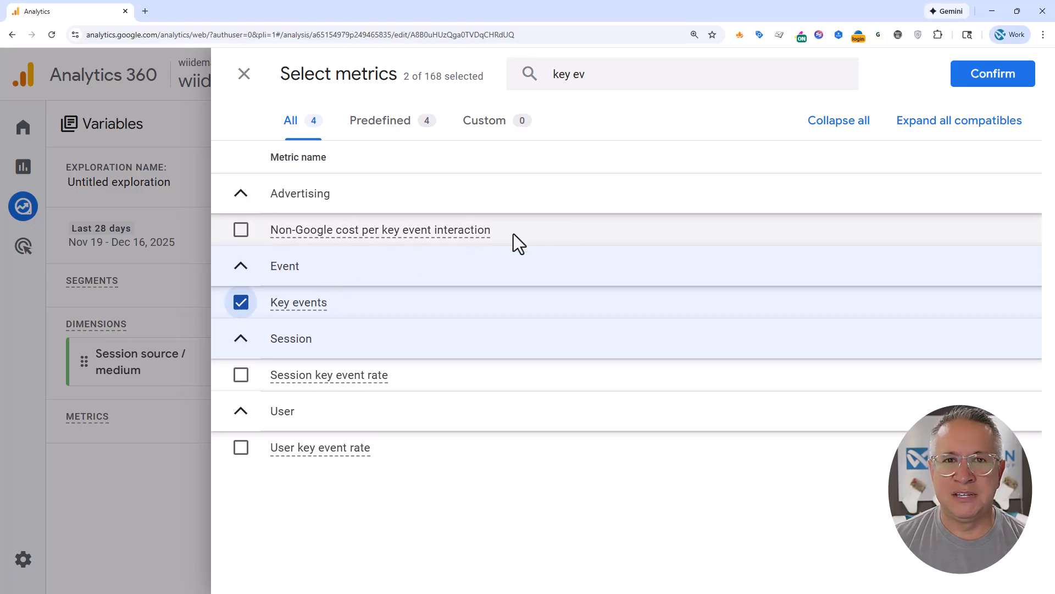
click(989, 76)
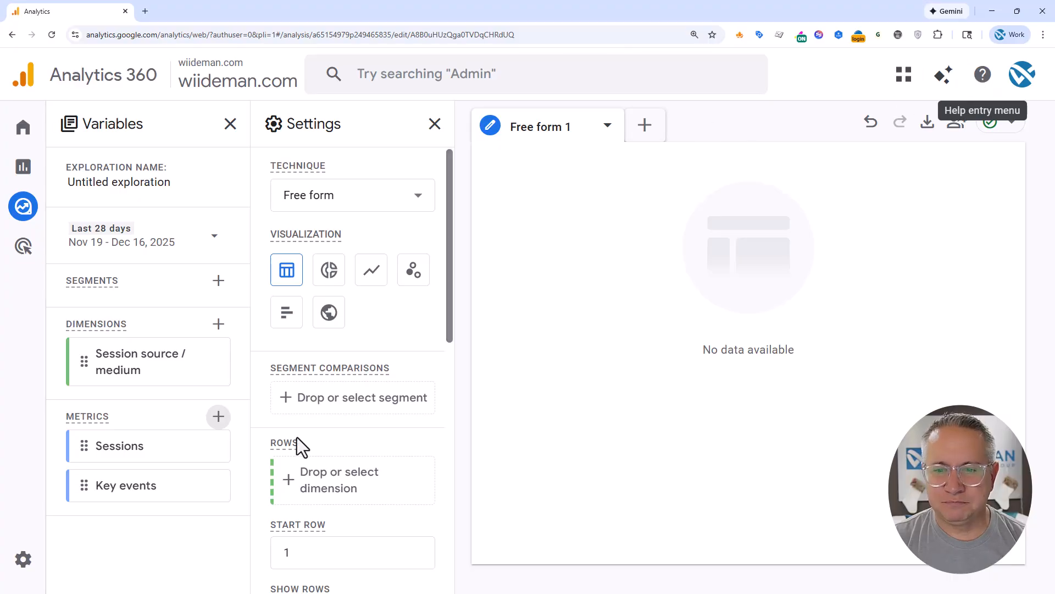
Set up a Session source / medium filter that matches regex, pasting the AI-domain expression from (?i)(chatgpt\.com|chat\.openai\.com through huggingface\.co).*
scroll(308, 447, down, 10)
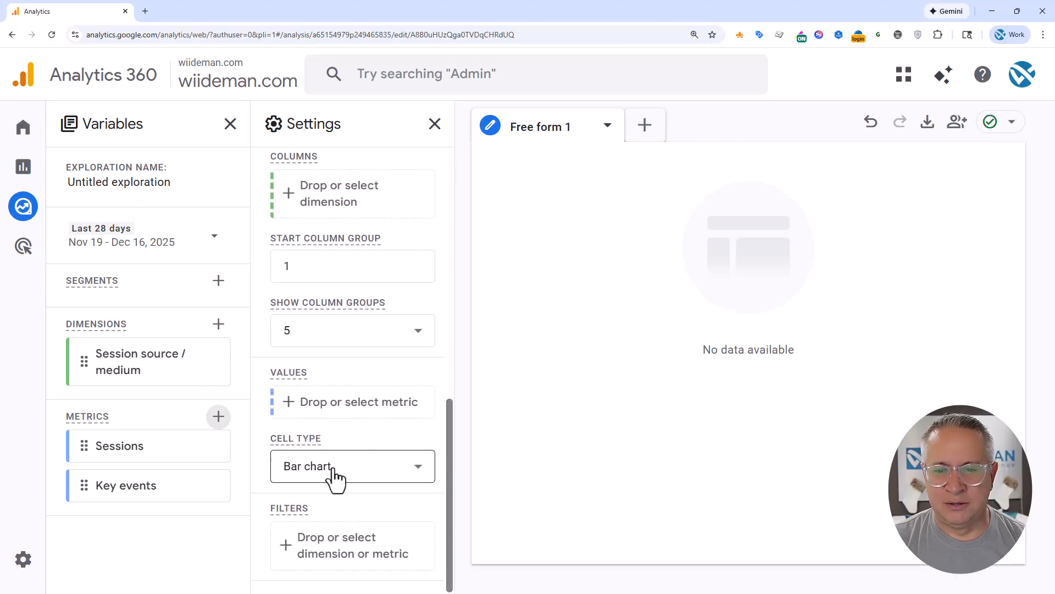
click(352, 555)
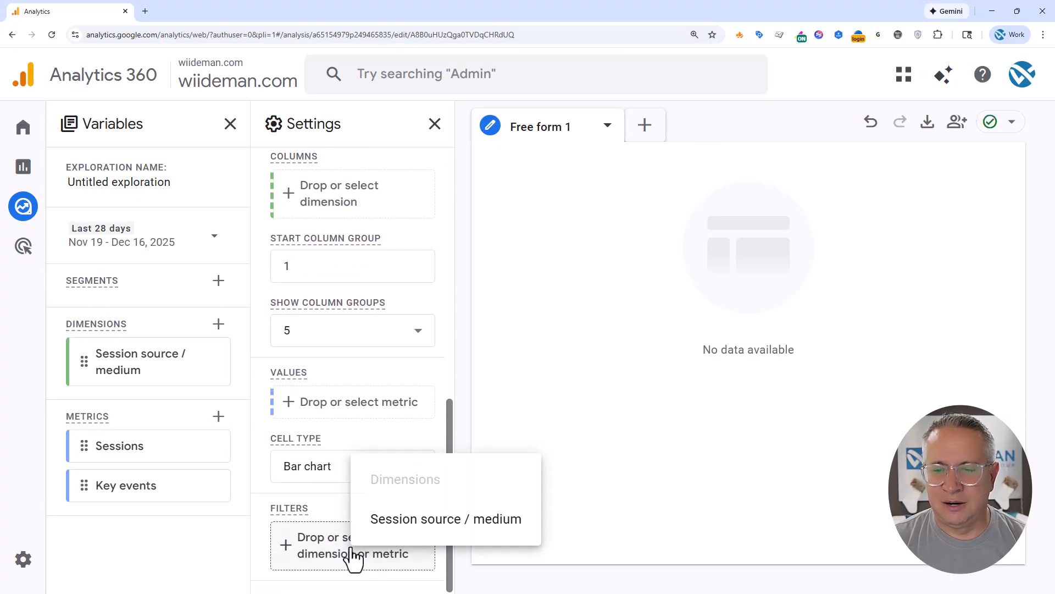
click(449, 529)
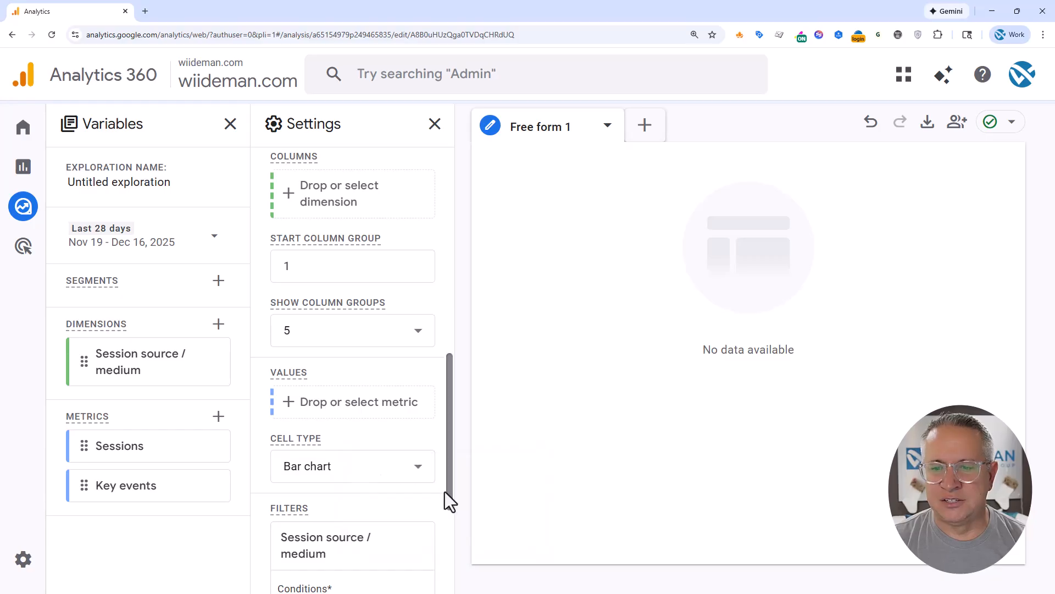
scroll(442, 490, down, 5)
click(397, 416)
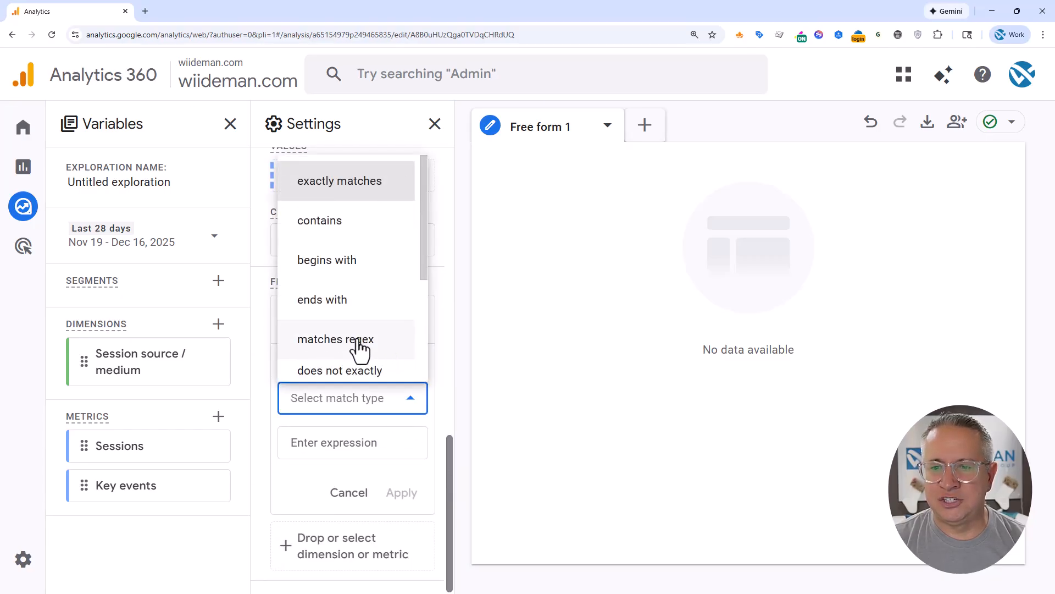
click(335, 343)
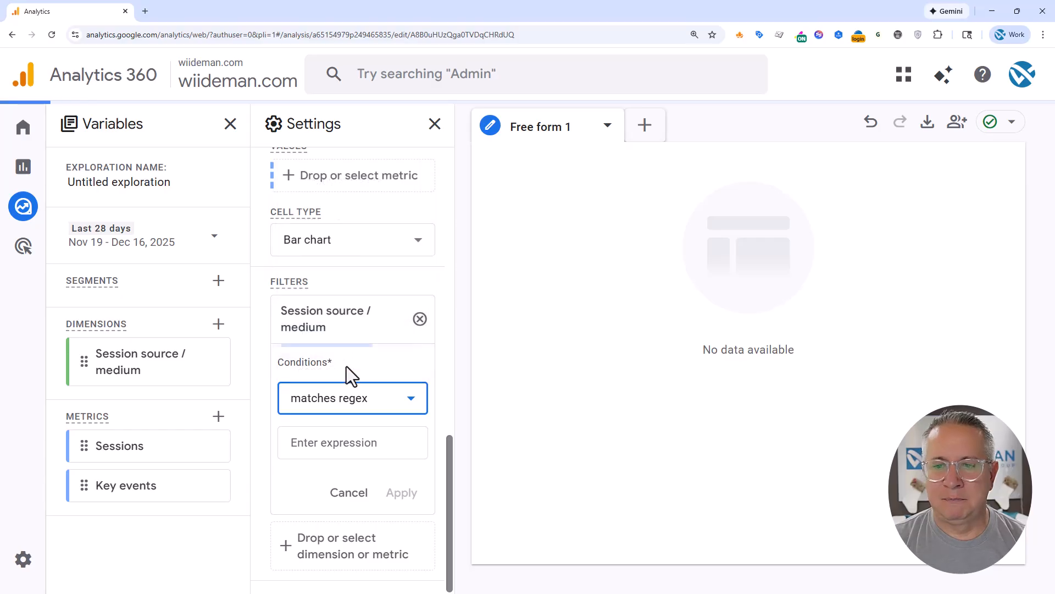
click(359, 446)
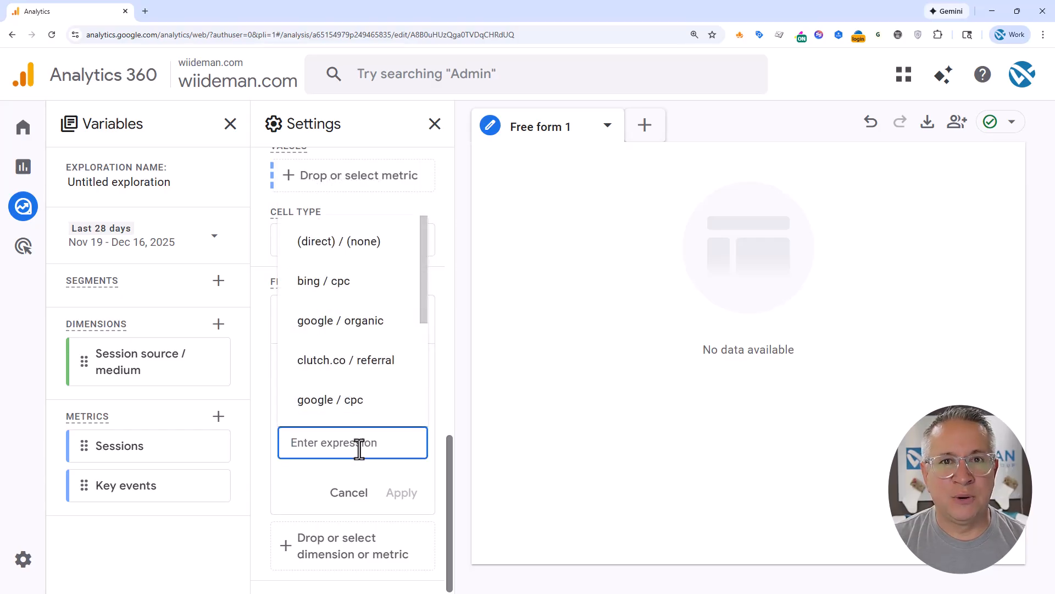
key(ctrl+v)
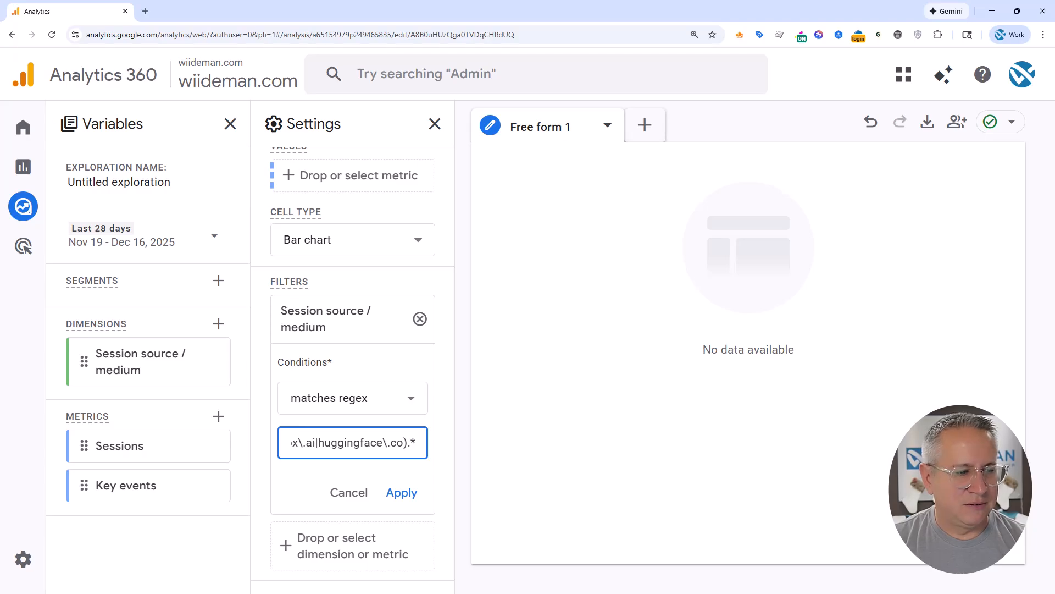
Switch to the Word document and examine the full regex, reviewing the AI domains it lists and its closing characters
key(alt+Tab)
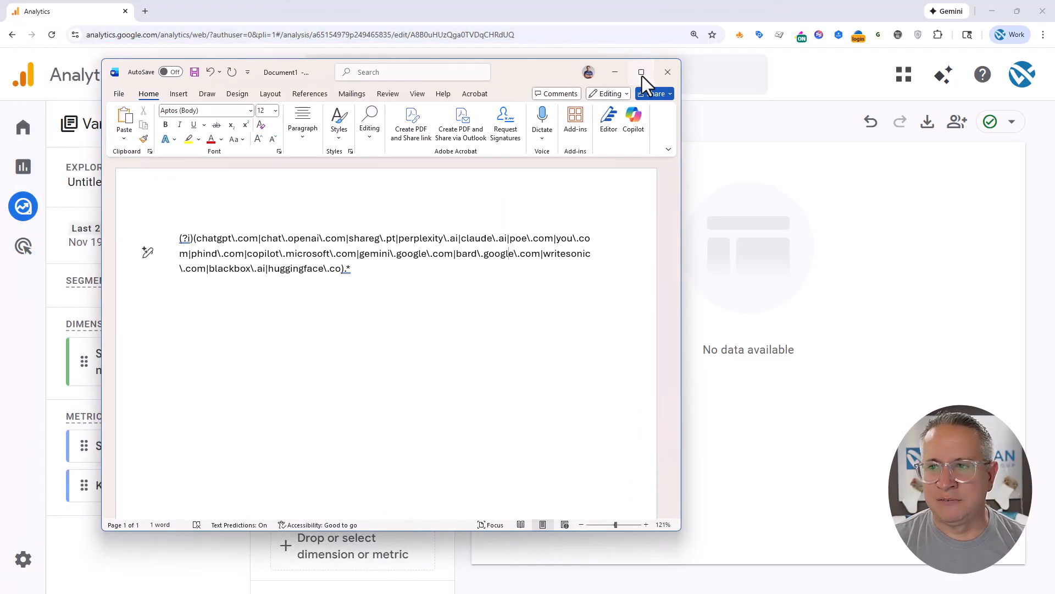
click(641, 73)
scroll(616, 287, up, 2)
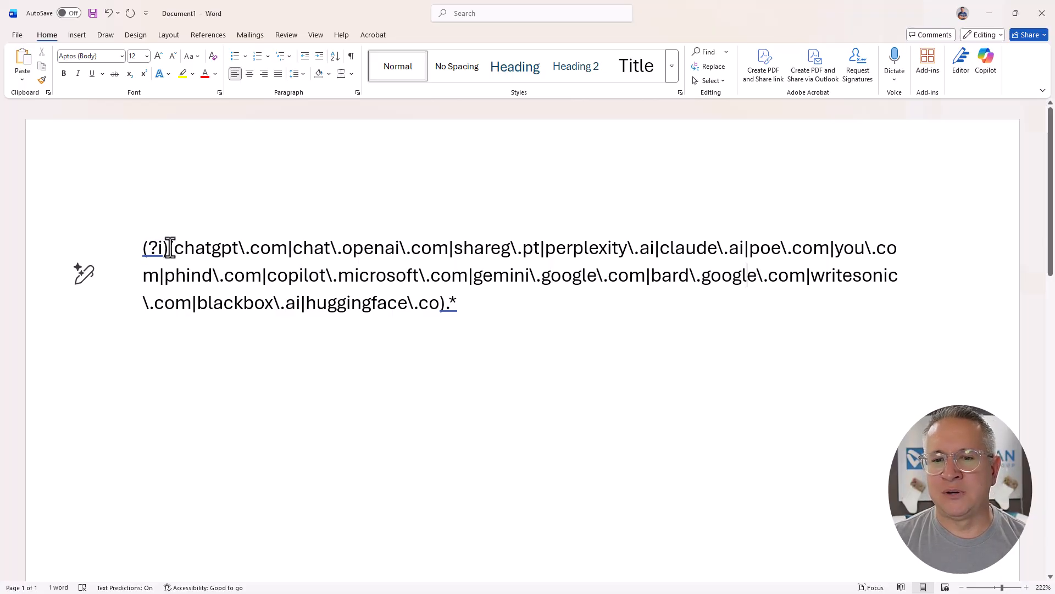
drag(173, 247, 687, 246)
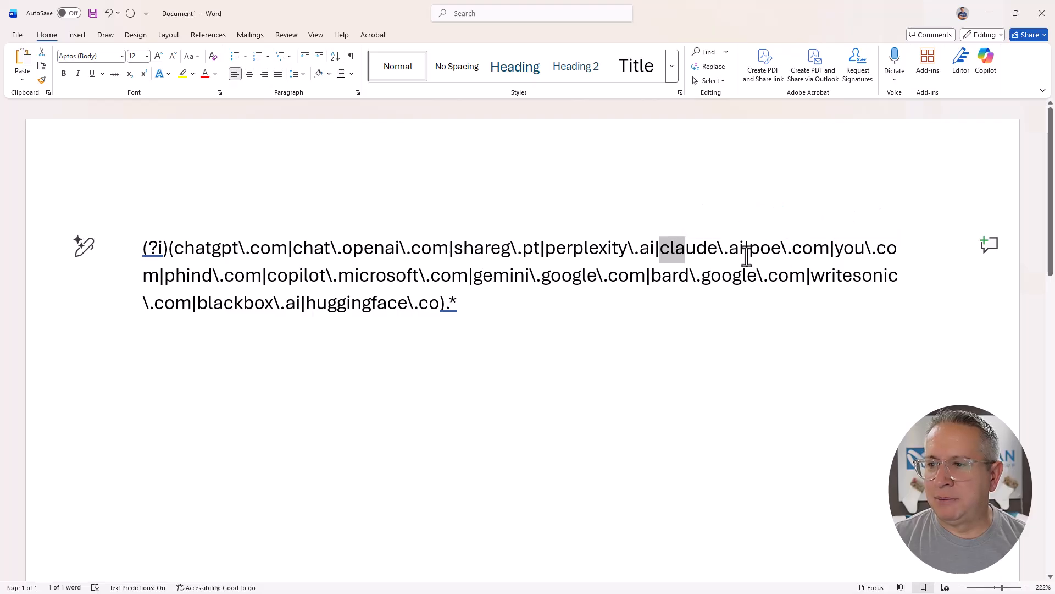
drag(748, 257, 737, 258)
drag(836, 258, 864, 254)
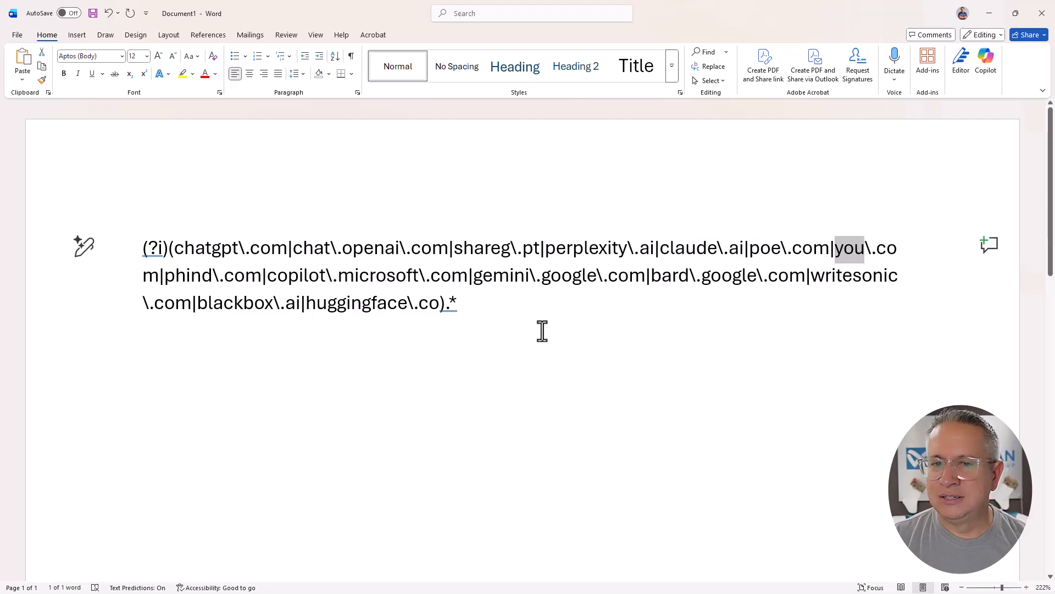
click(278, 275)
drag(314, 273, 318, 275)
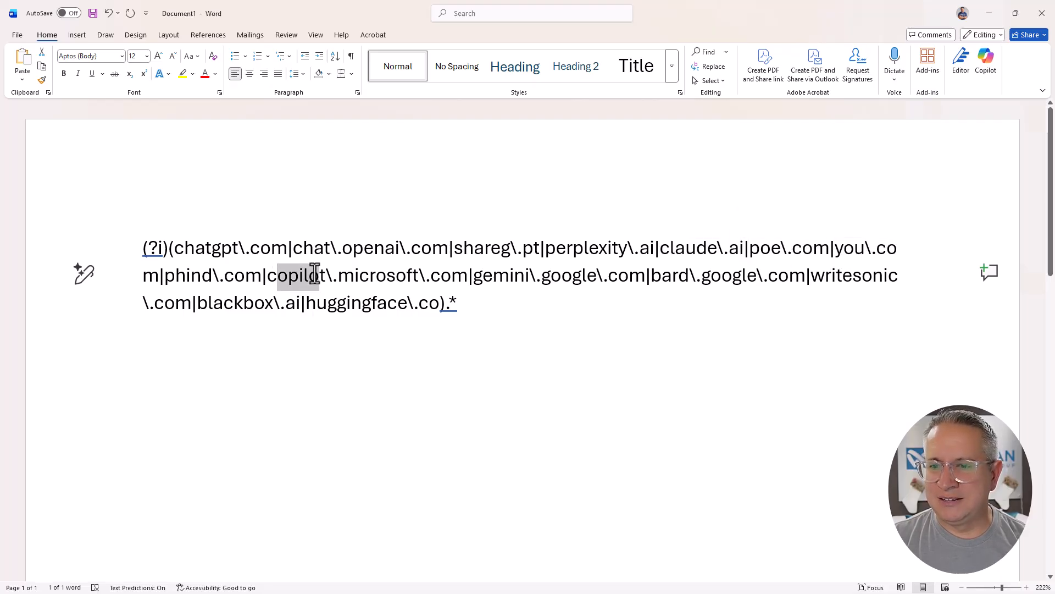
drag(482, 277, 529, 283)
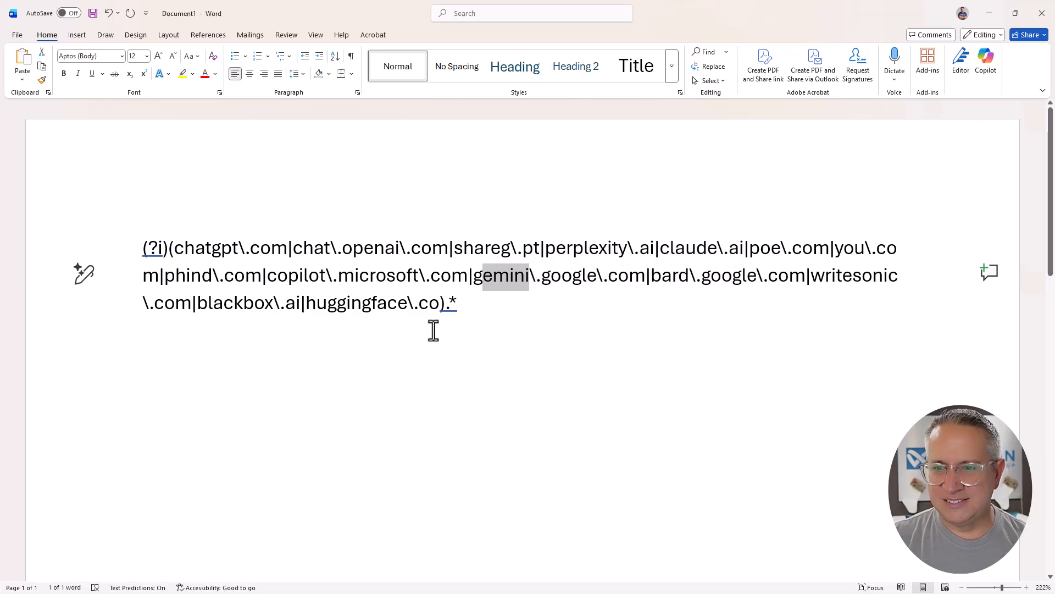
click(583, 306)
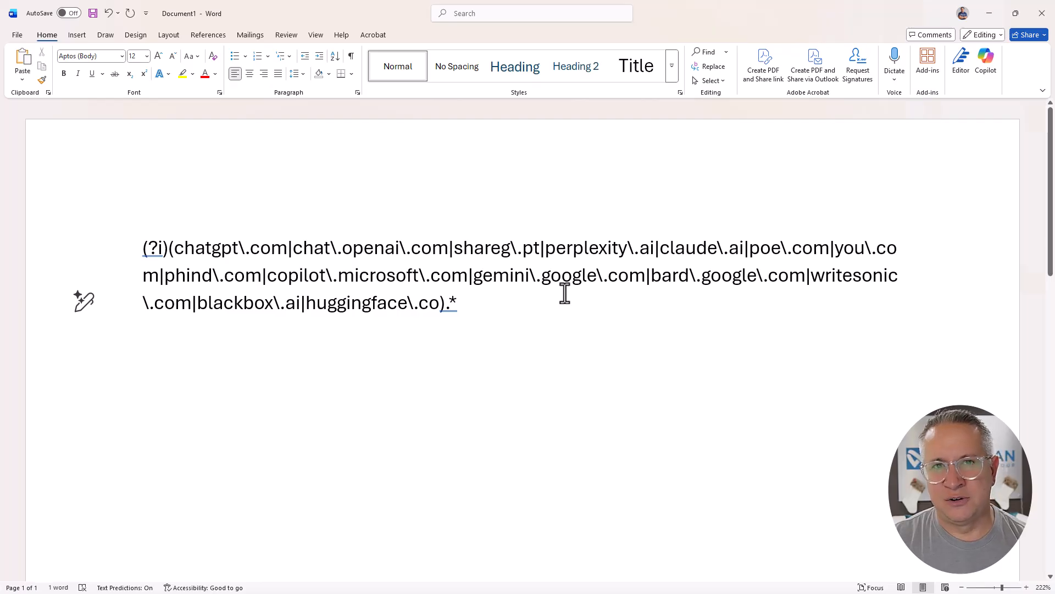
double_click(457, 298)
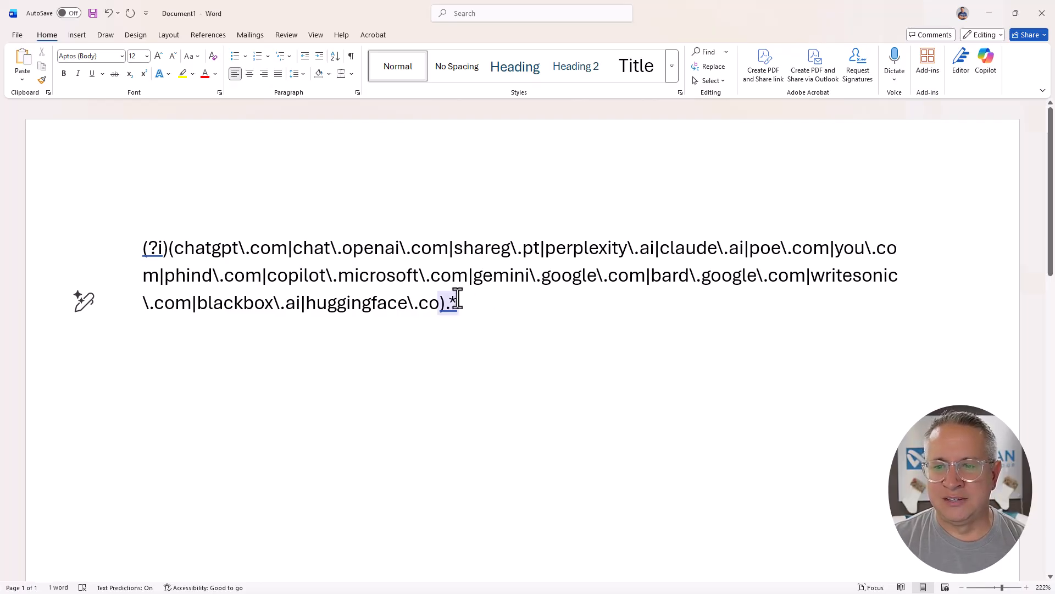
click(465, 301)
drag(464, 301, 124, 246)
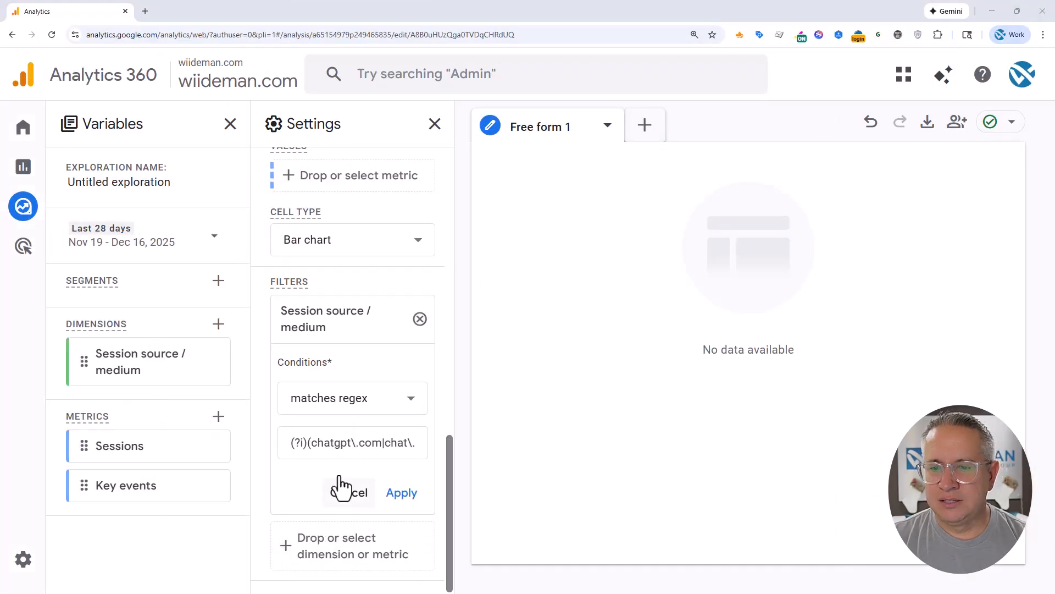
Back in Google Analytics, apply the regex filter and assign Session source / medium as the row dimension
click(407, 493)
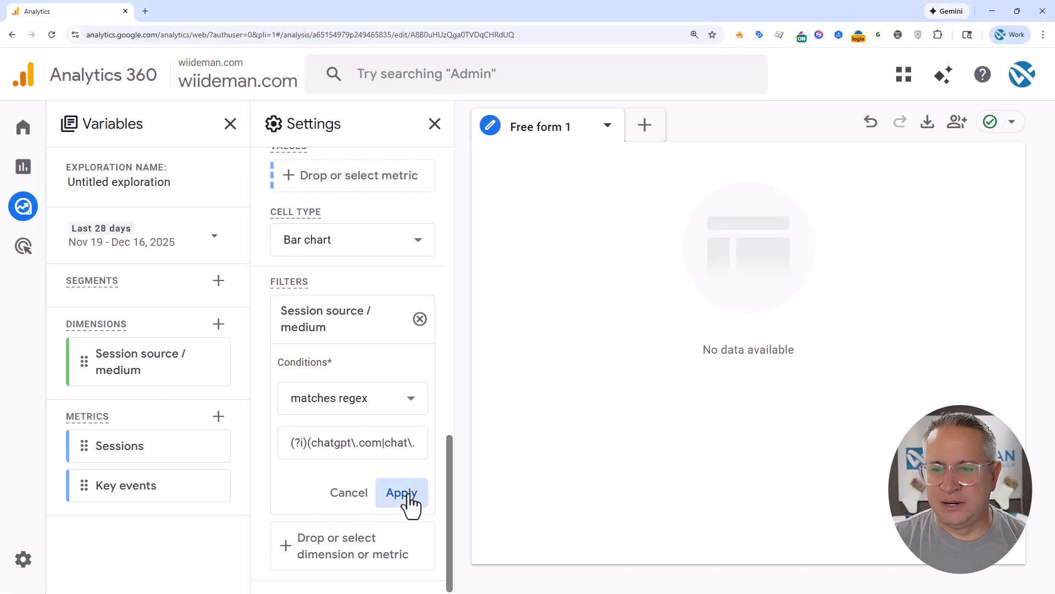
scroll(349, 378, up, 5)
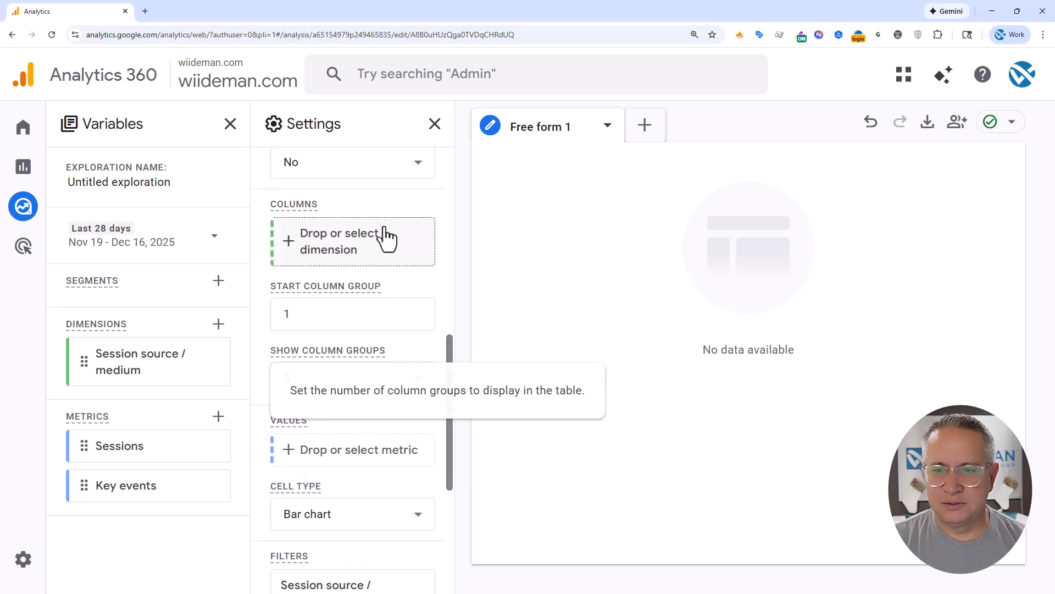
scroll(390, 237, up, 5)
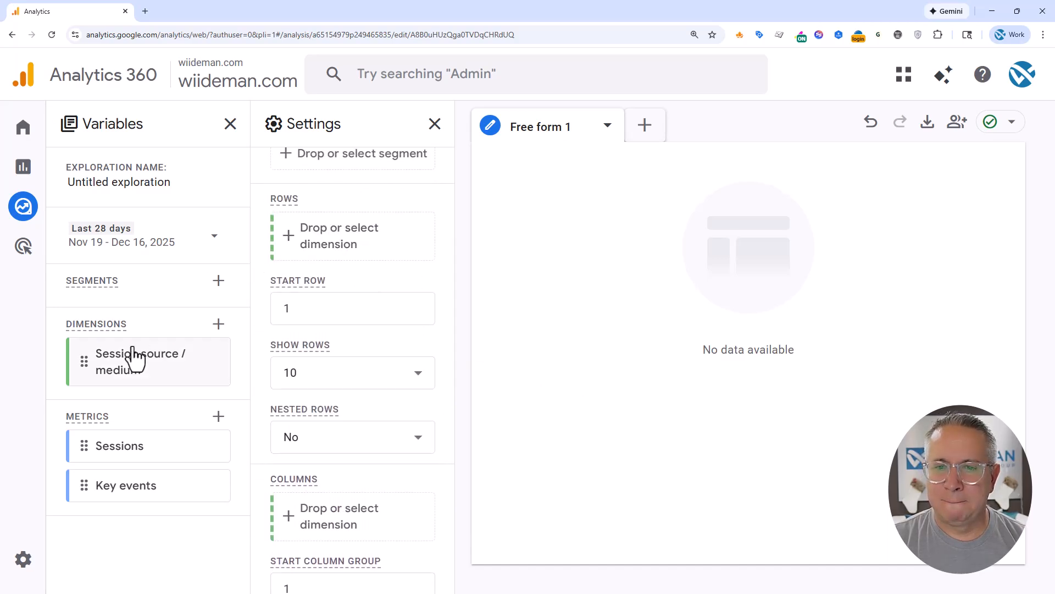
drag(134, 355, 342, 237)
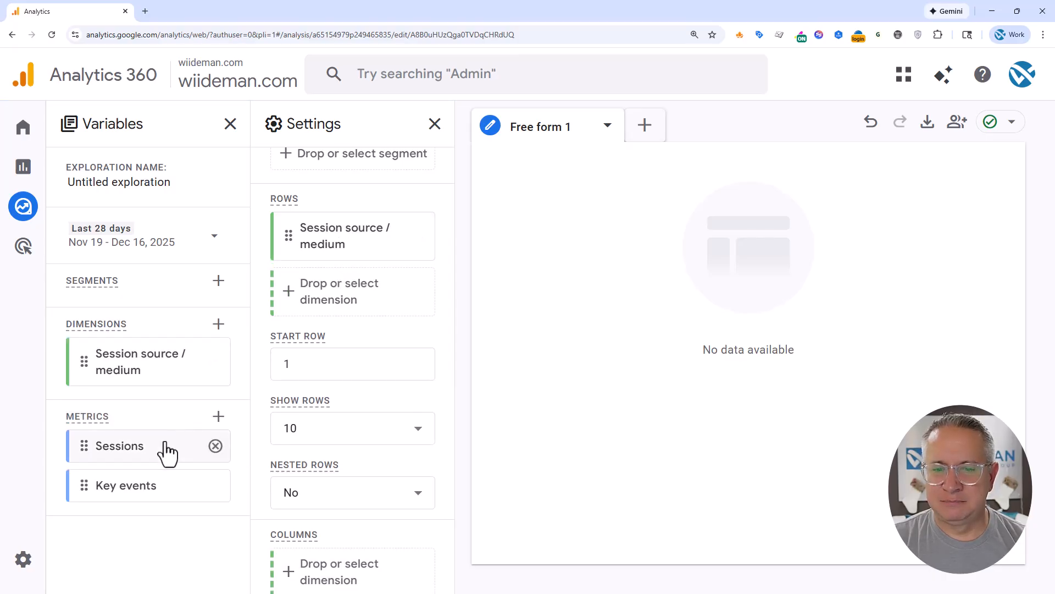
Assign the Sessions metric to the table's values
scroll(347, 409, down, 7)
scroll(363, 409, down, 3)
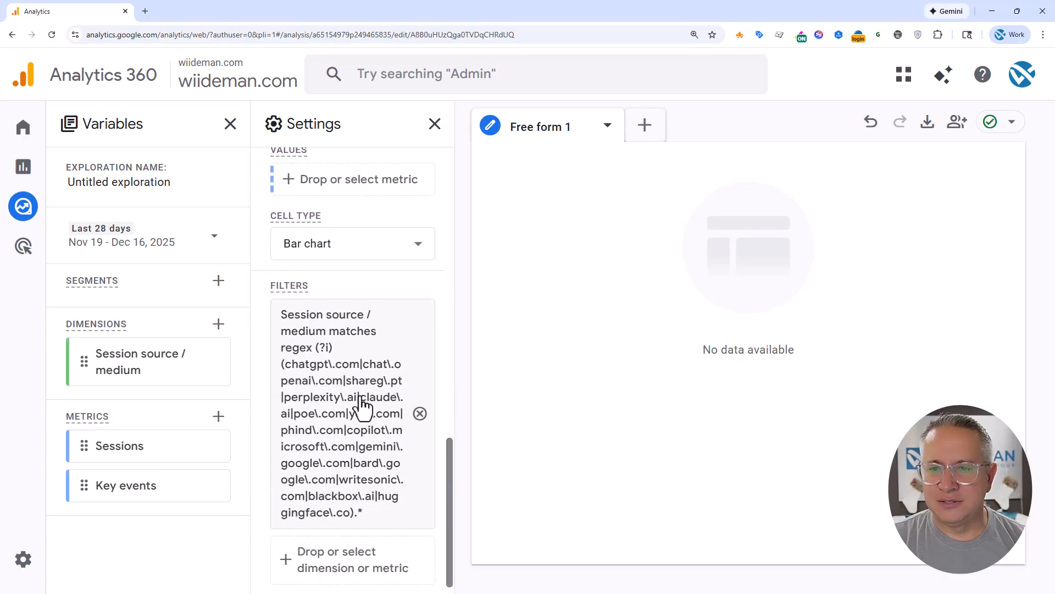
scroll(369, 352, up, 1)
drag(121, 448, 332, 238)
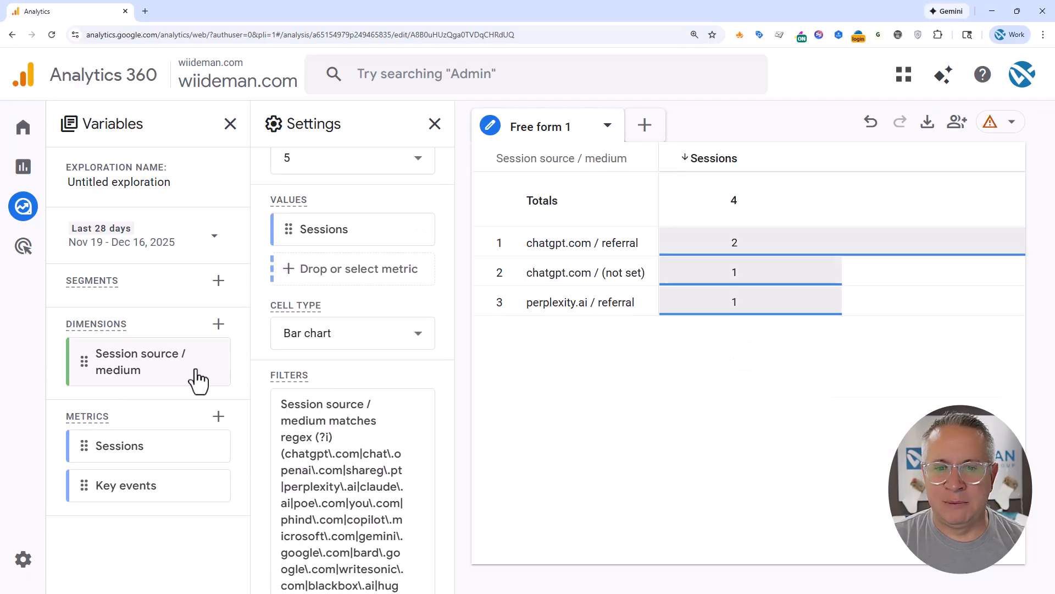
Add Key events to the table's values and rename the Free form 1 exploration tab as All LLMs
drag(122, 488, 324, 282)
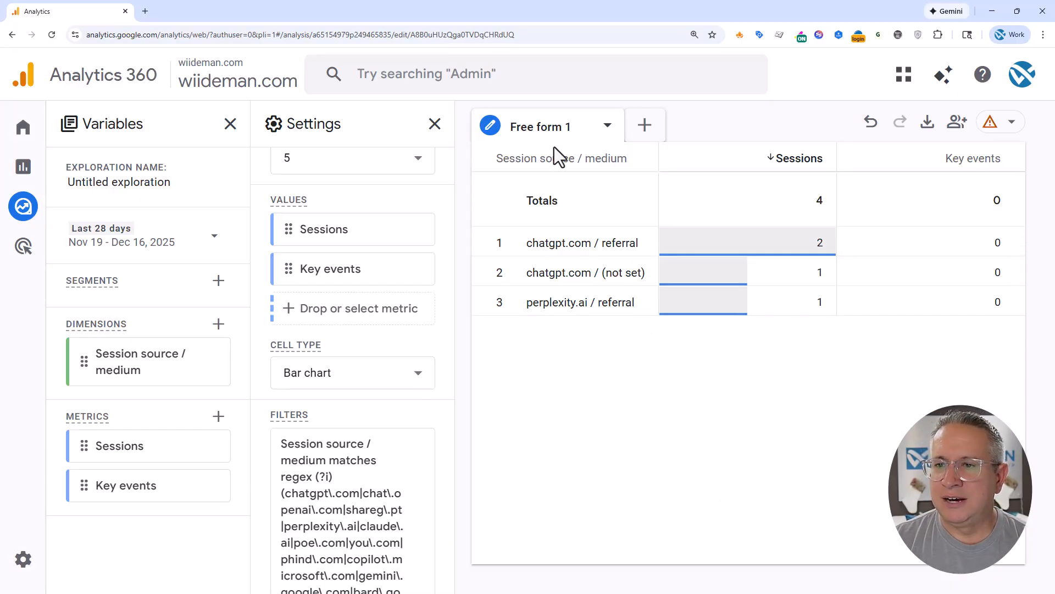
mouse_move(567, 127)
mouse_down()
mouse_move(537, 127)
mouse_move(560, 131)
mouse_move(556, 123)
mouse_up()
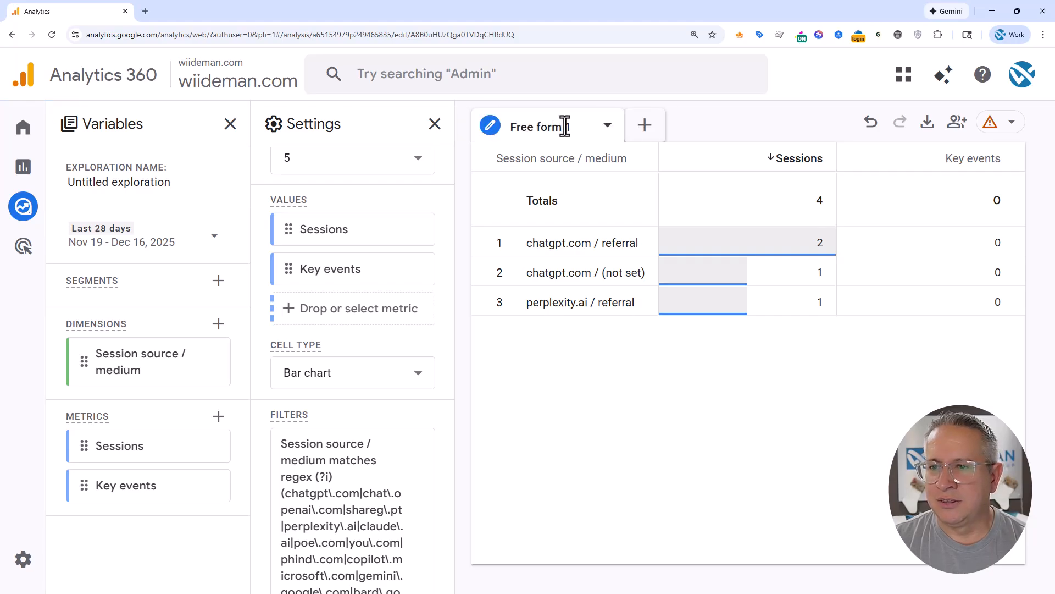
key(BackSpace)
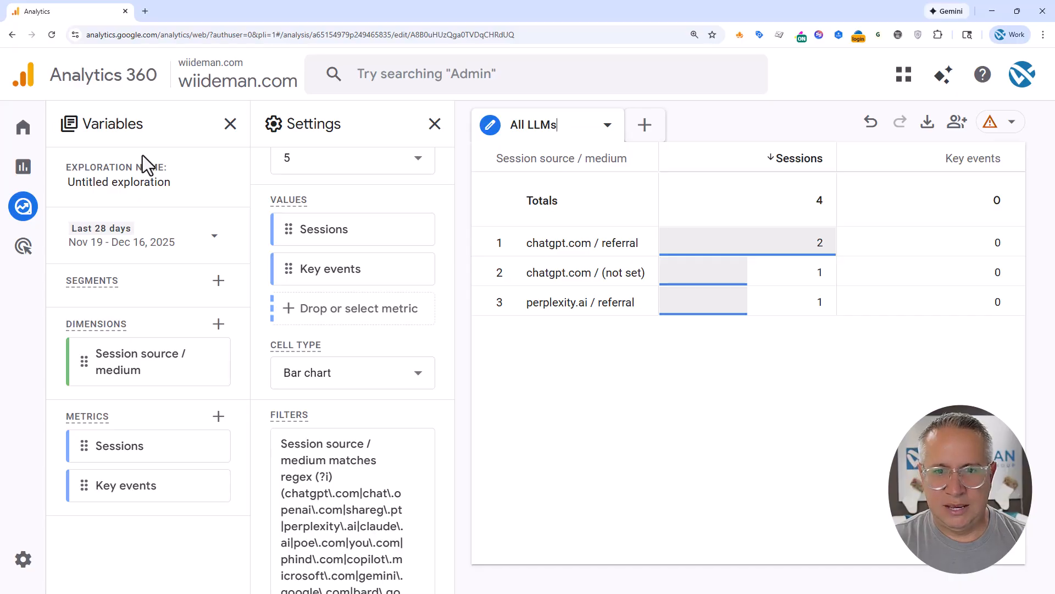
Rename the untitled exploration as LLM Traffic
click(130, 180)
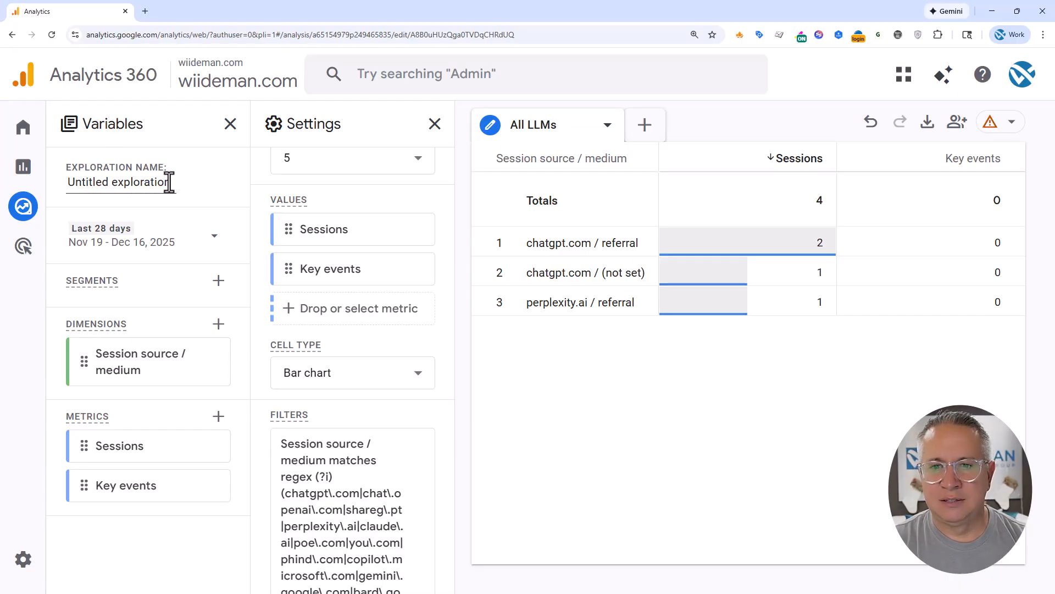
drag(170, 182, 66, 181)
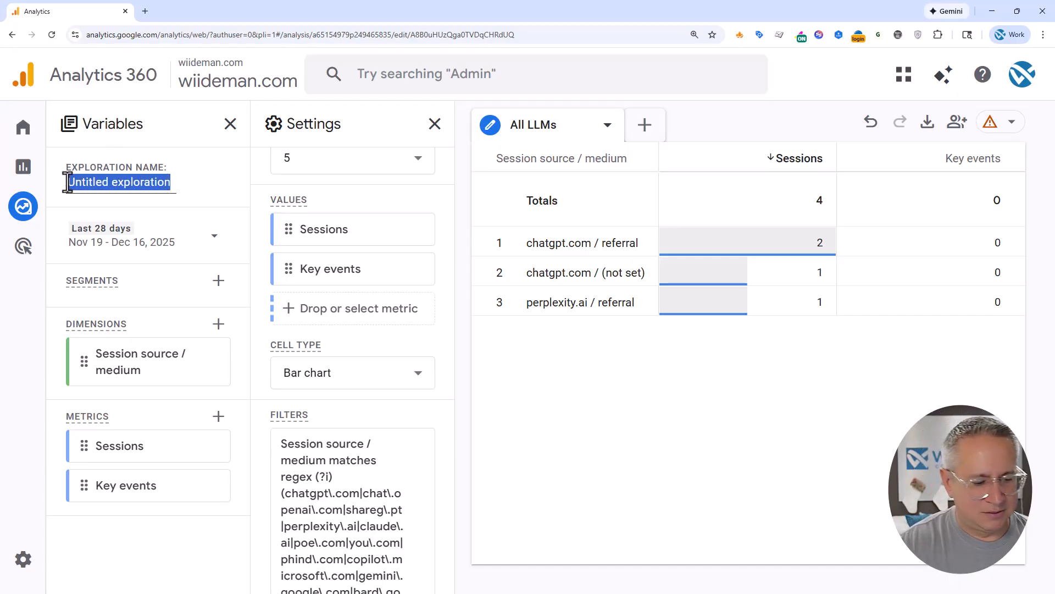
text(LLM Traffic)
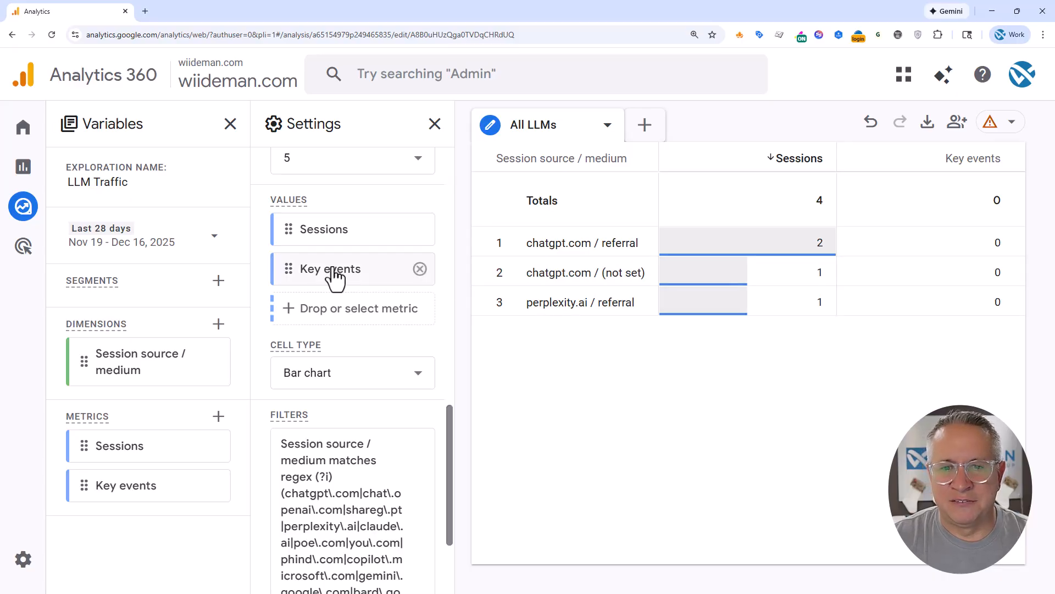
Set the exploration's date range to Last 12 months and apply it
click(150, 237)
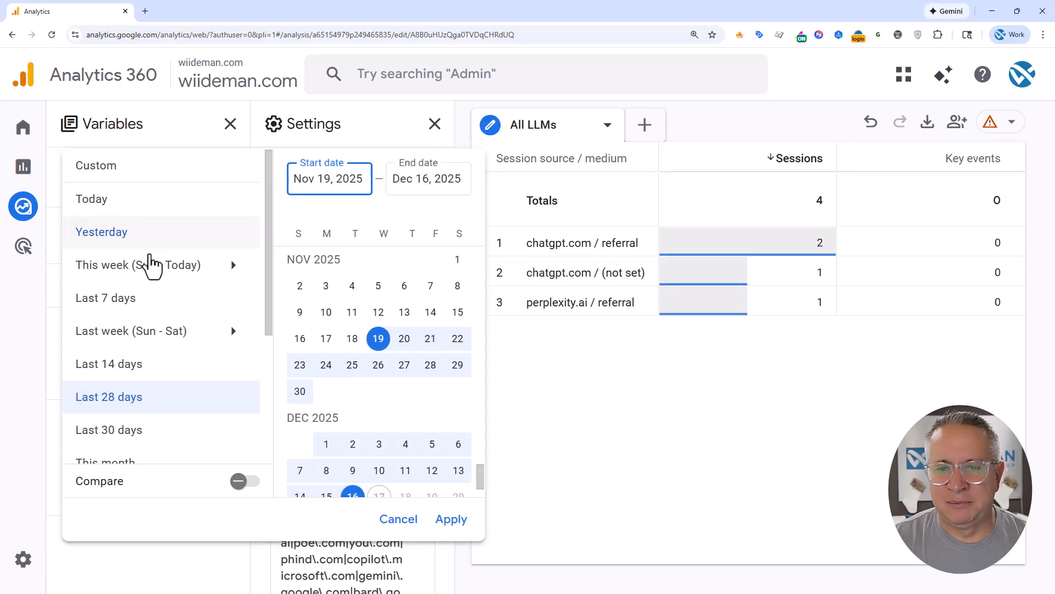
scroll(176, 379, down, 4)
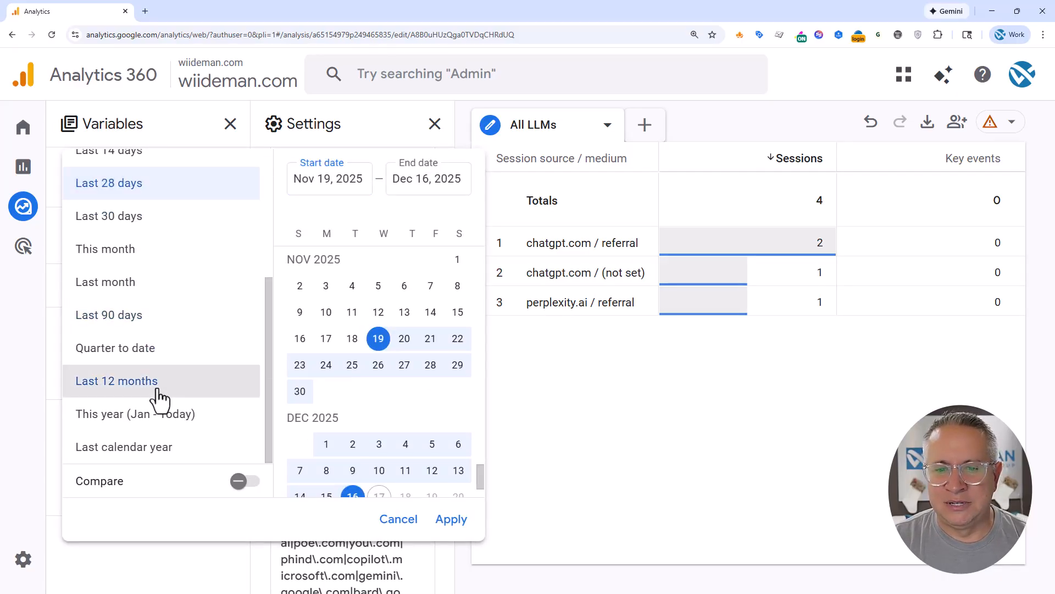
click(155, 388)
click(446, 525)
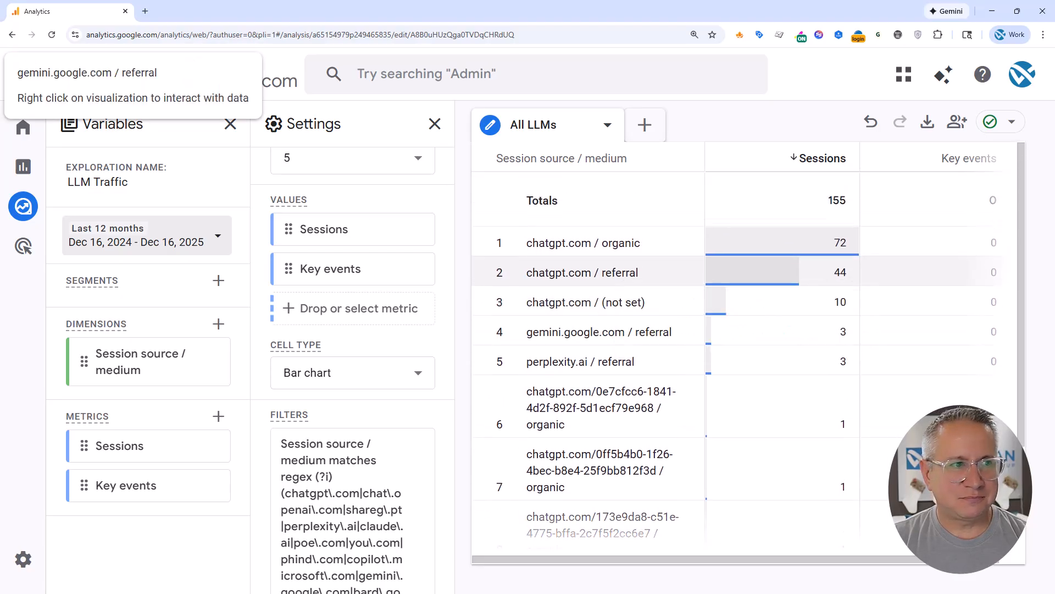
Import the Landing page + query string dimension and assign it as a row dimension below Session source / medium
scroll(352, 357, up, 8)
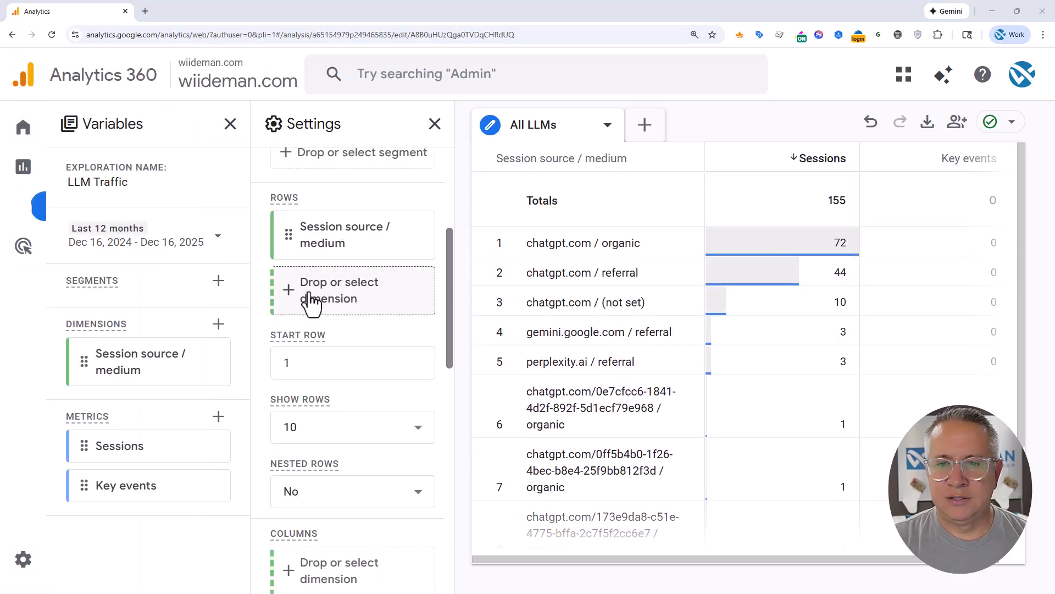
click(217, 325)
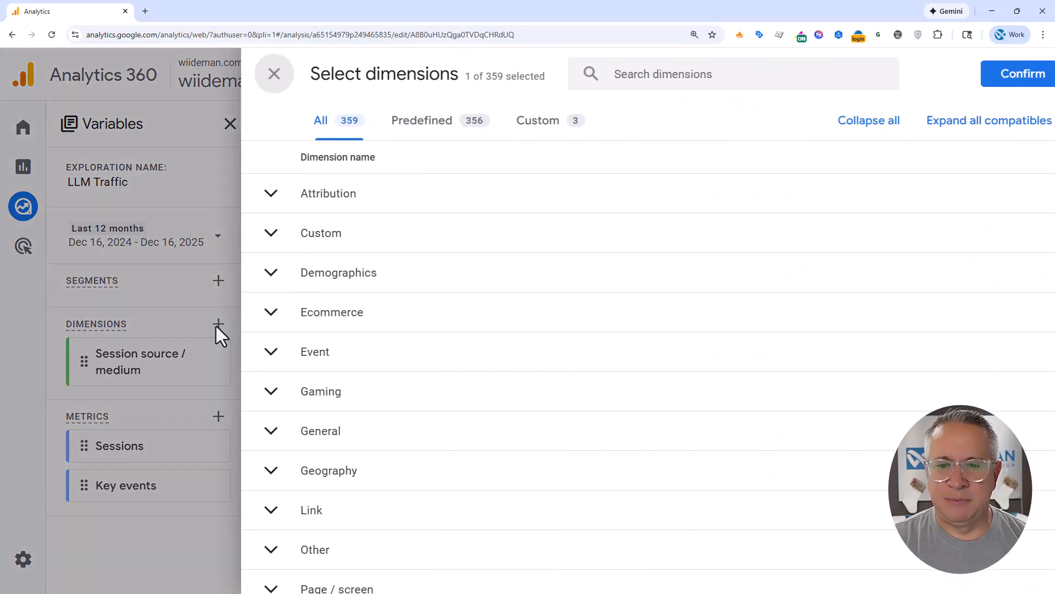
click(698, 77)
click(698, 77)
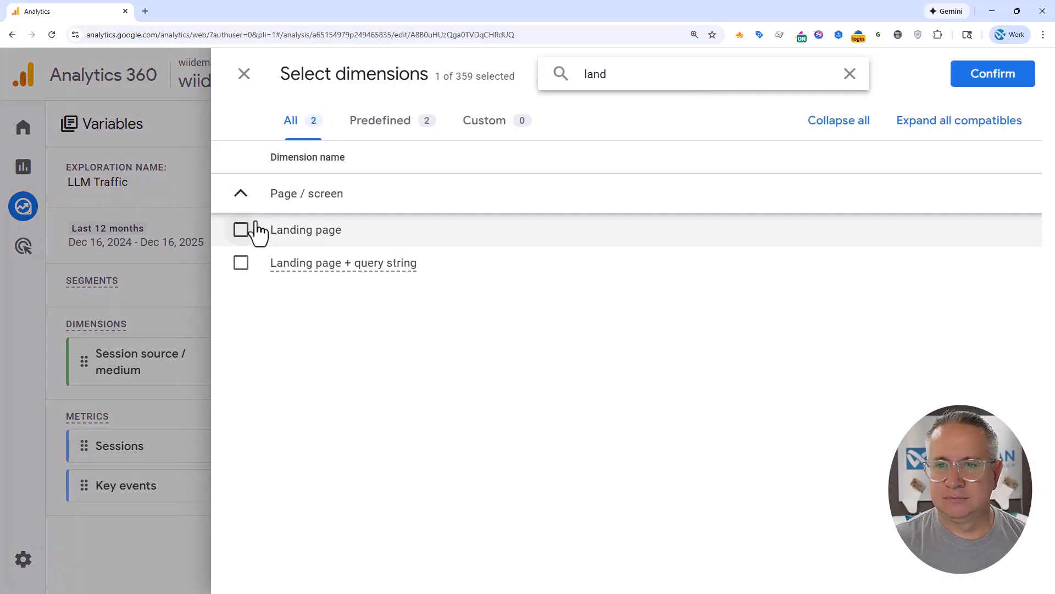
click(241, 262)
click(984, 84)
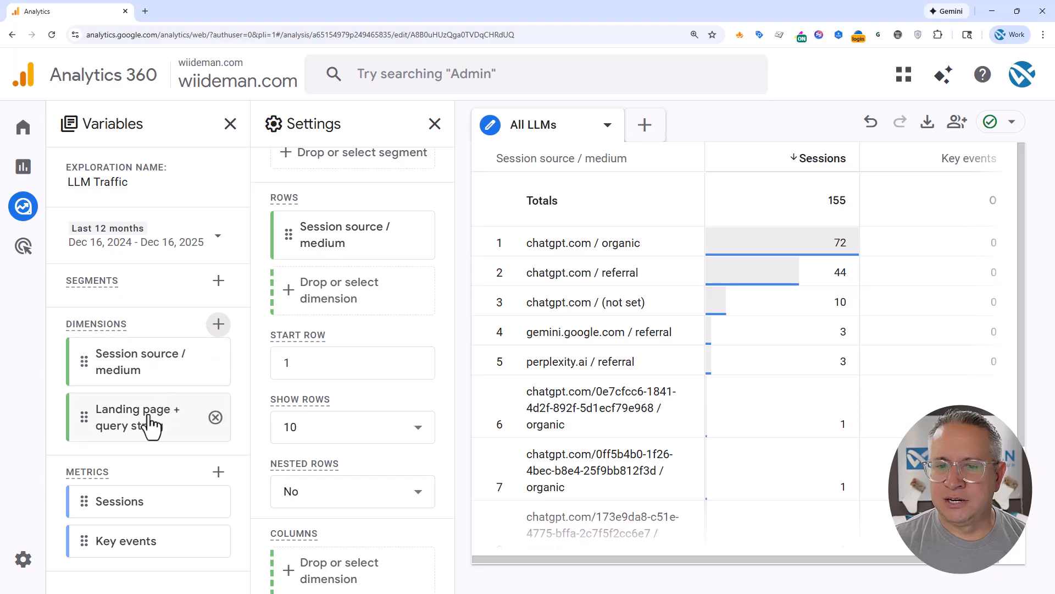
drag(175, 415, 342, 311)
drag(134, 367, 331, 301)
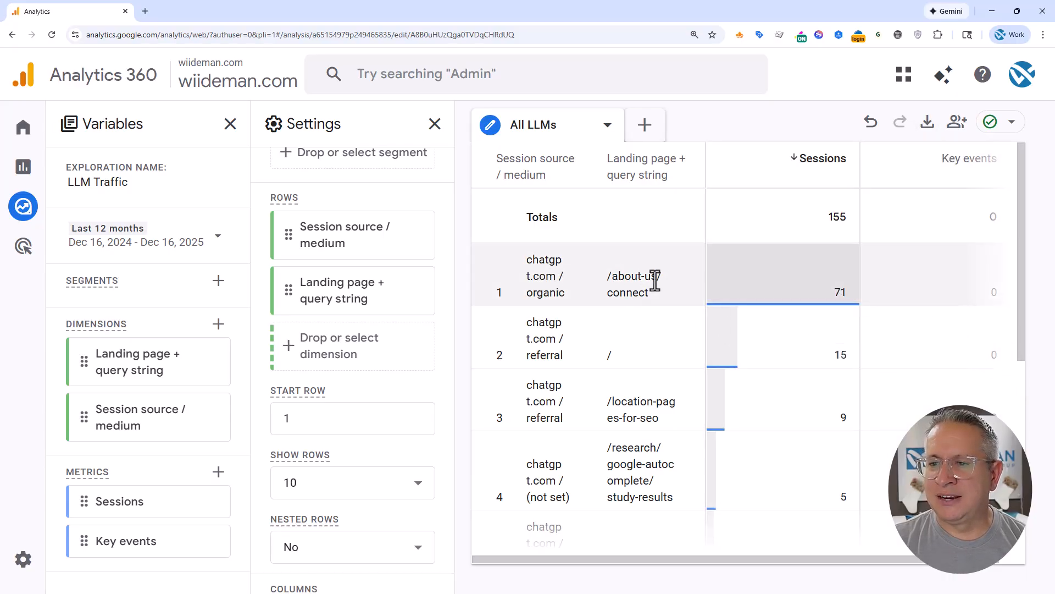
Duplicate the All LLMs tab and rename the copy as ChatGPT
scroll(644, 280, down, 2)
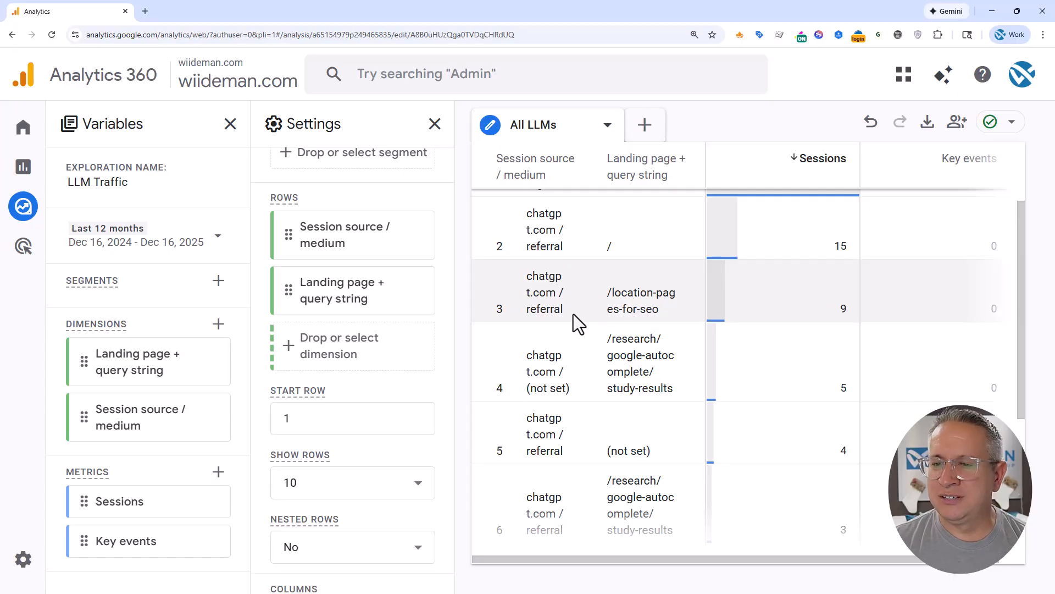
scroll(556, 394, down, 2)
scroll(560, 405, down, 2)
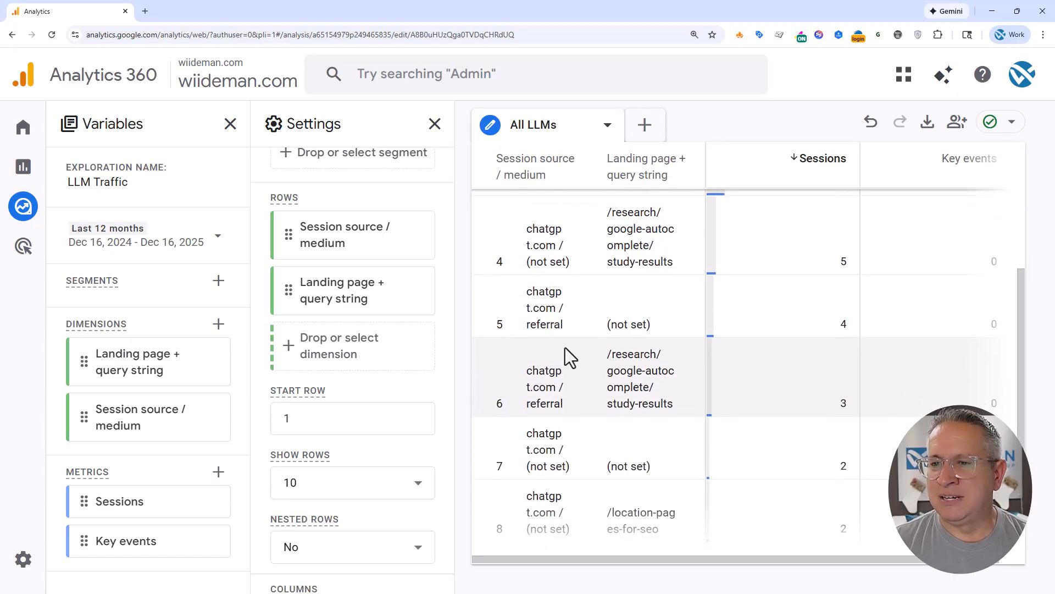
click(606, 131)
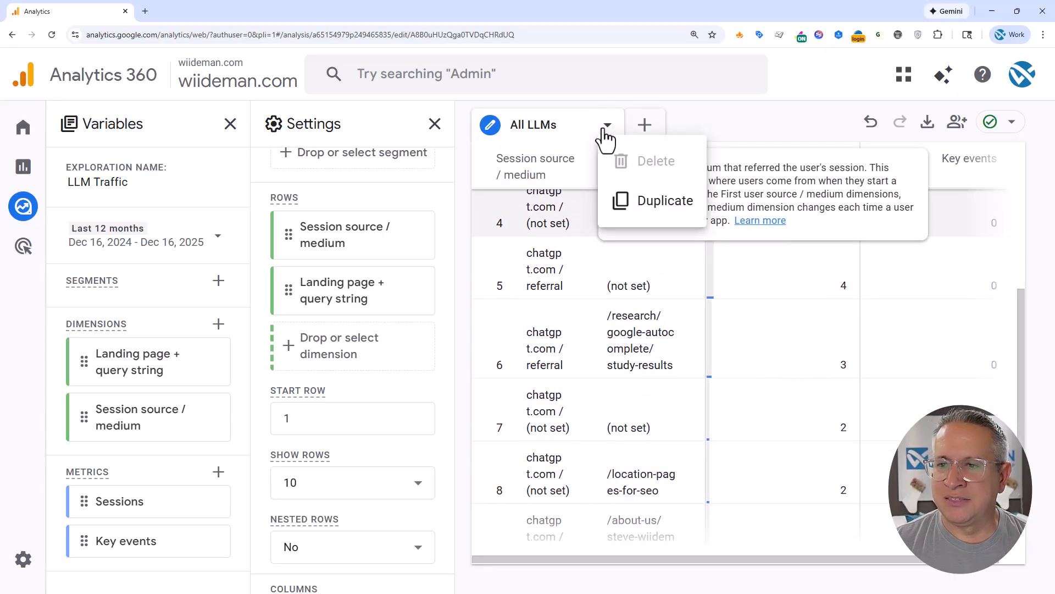
click(655, 205)
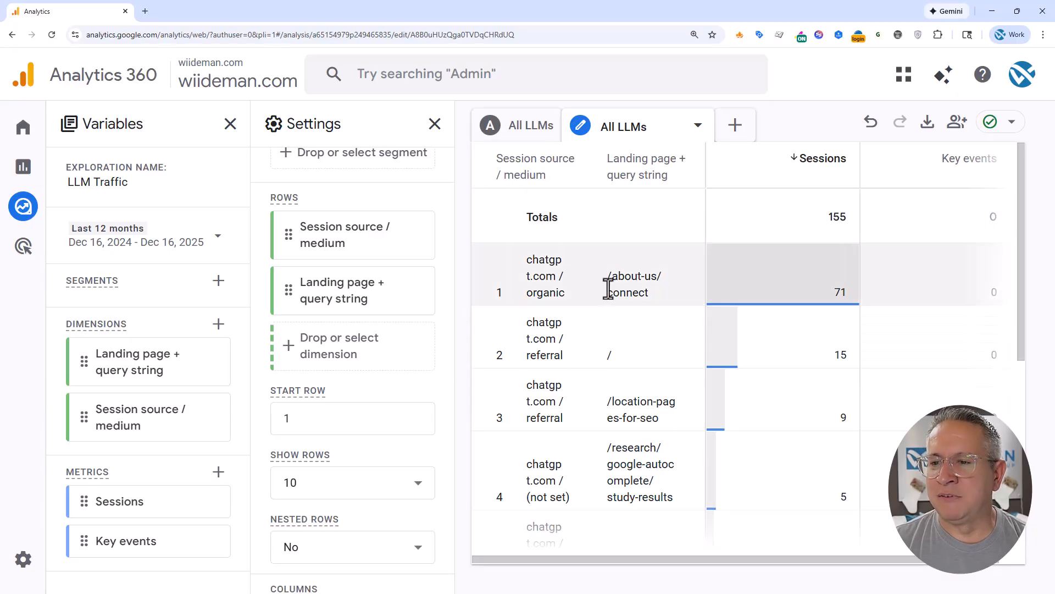
click(627, 126)
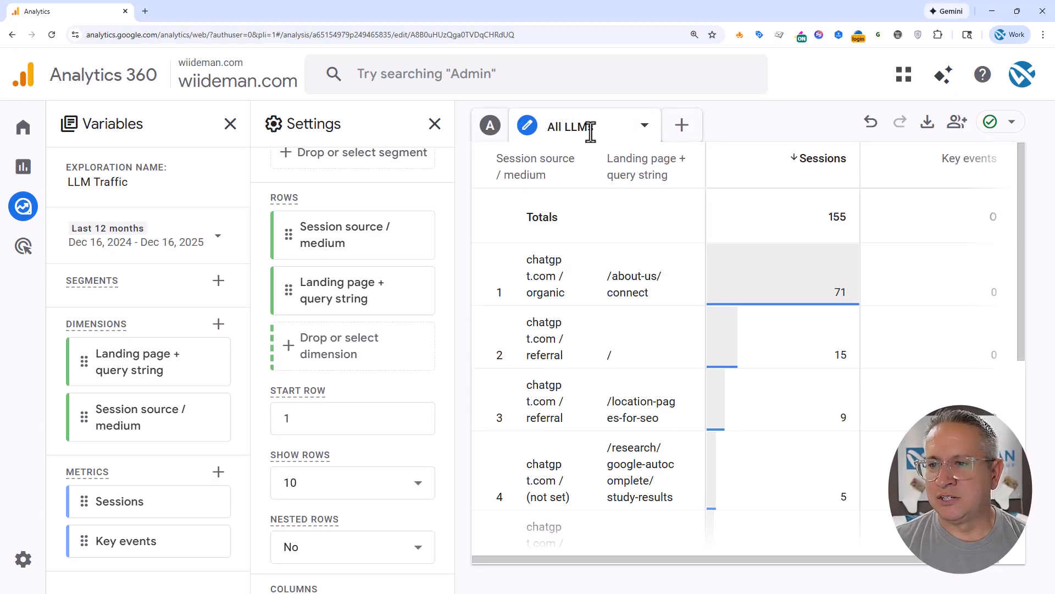
drag(585, 130, 622, 130)
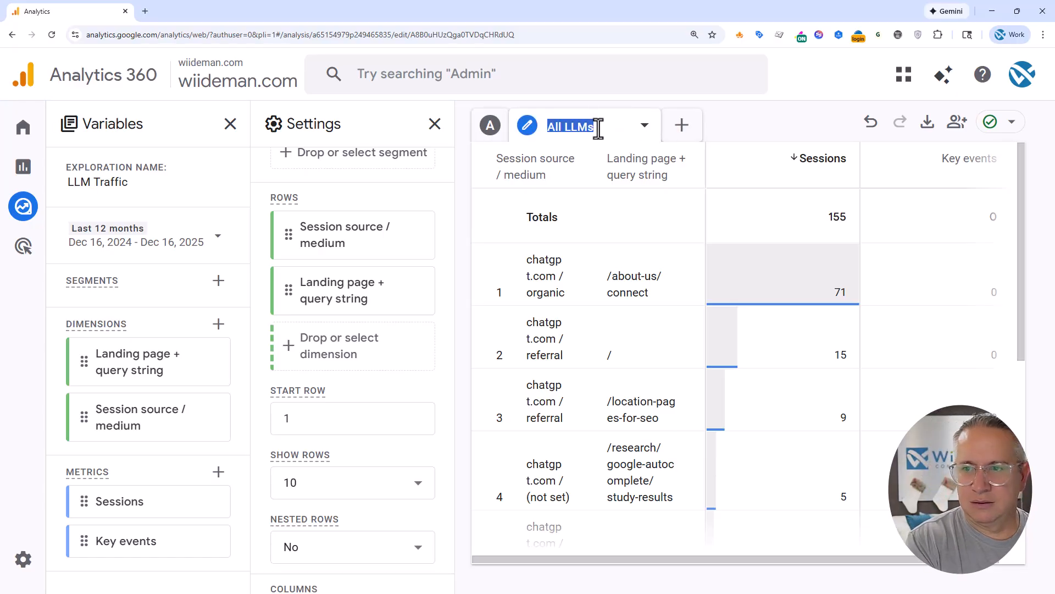
click(598, 129)
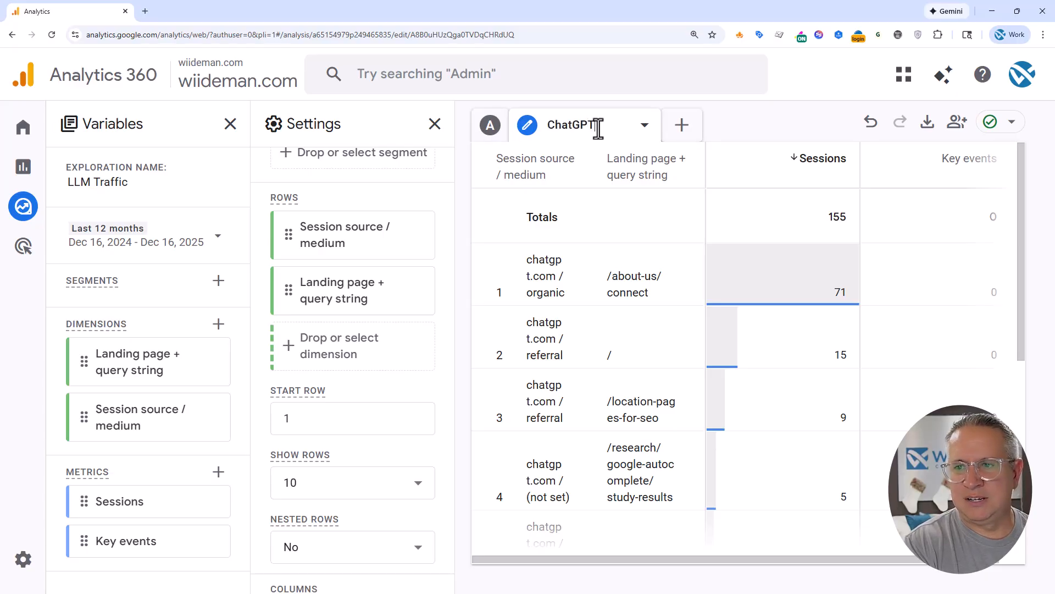
Add and apply a second filter on the ChatGPT tab where Session source / medium contains chatgpt
scroll(446, 394, down, 10)
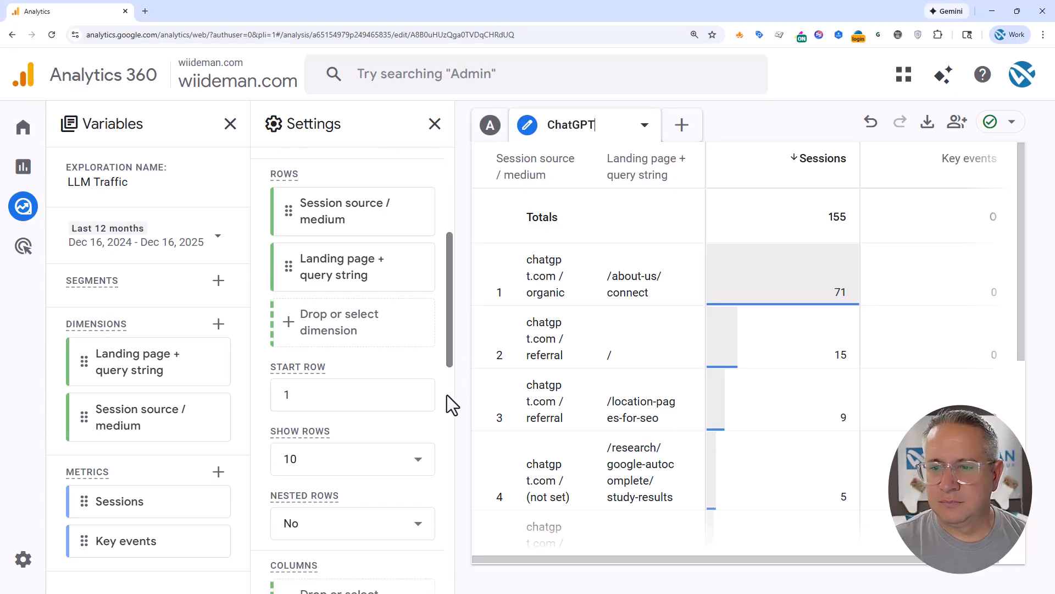
scroll(435, 467, down, 1)
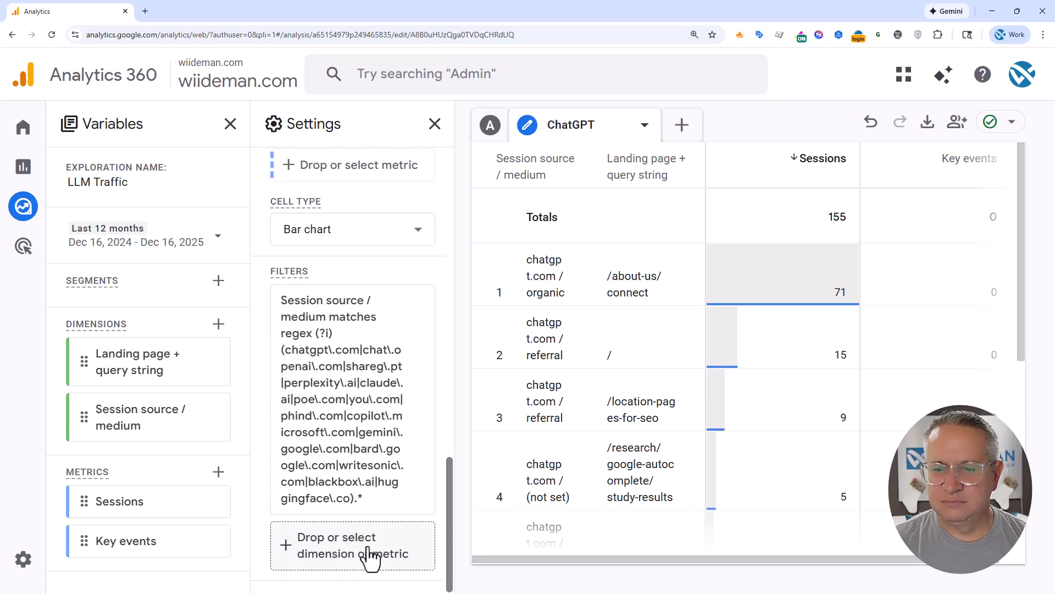
click(371, 557)
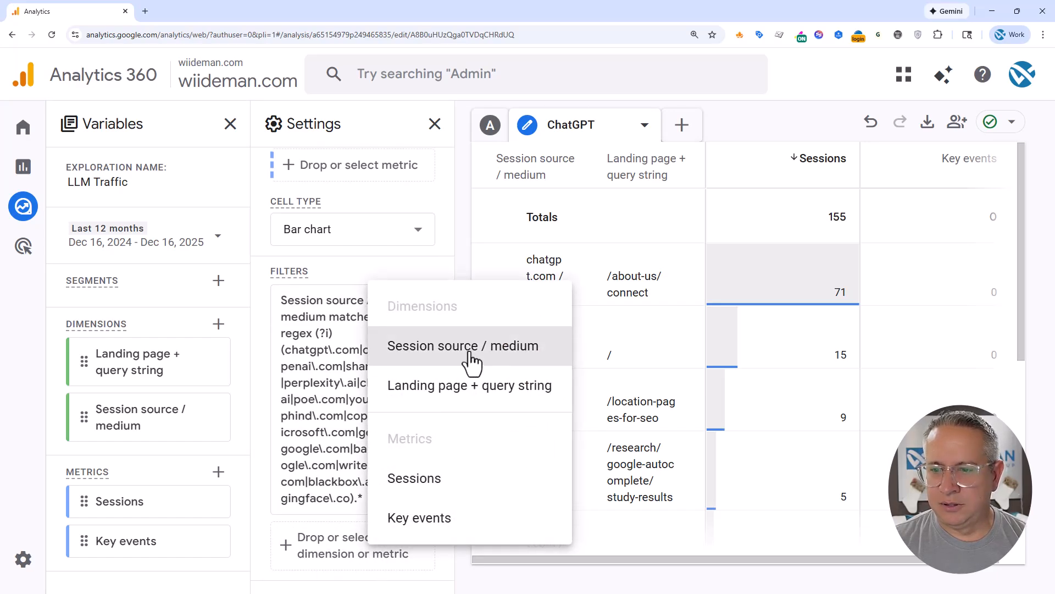
click(470, 360)
scroll(412, 462, down, 4)
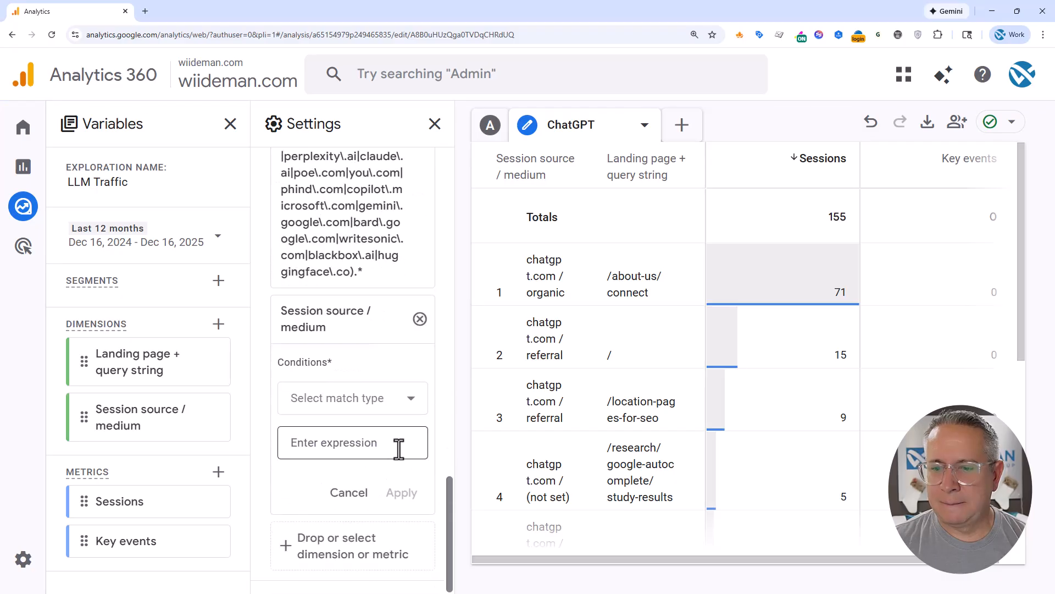
click(352, 406)
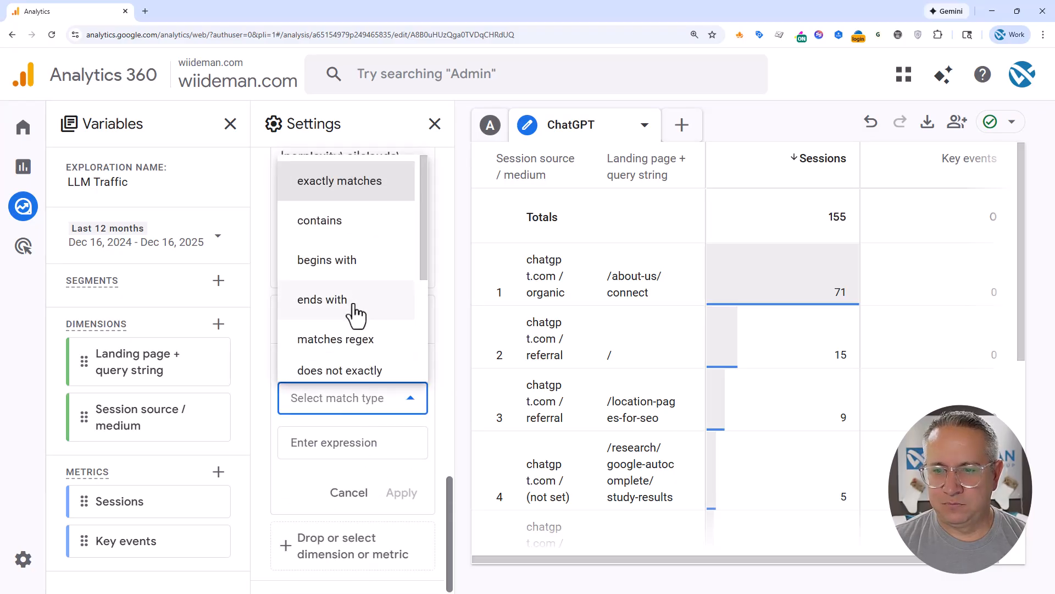
click(355, 222)
click(340, 444)
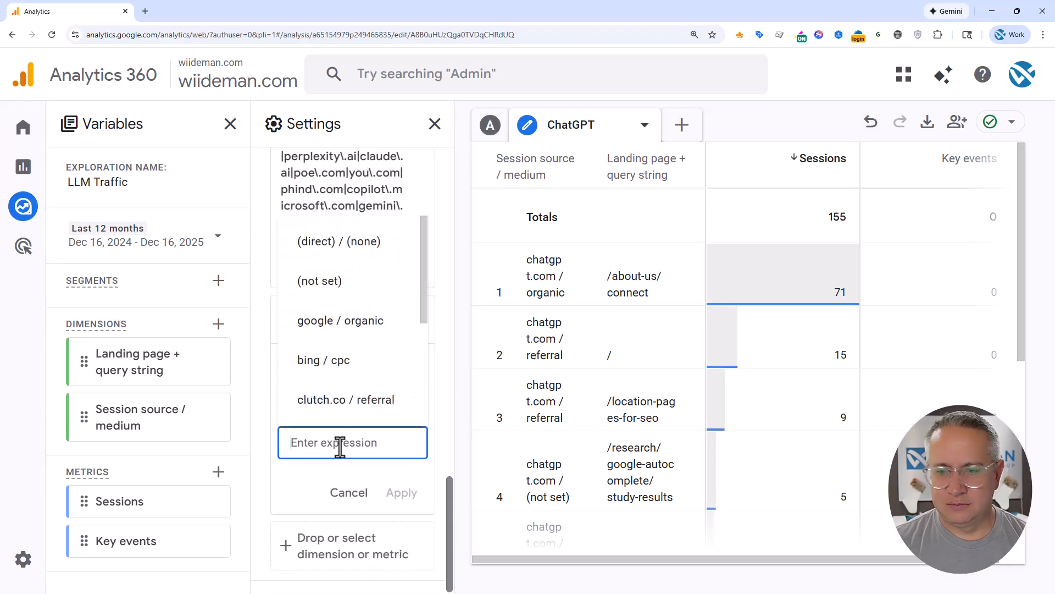
text(chat)
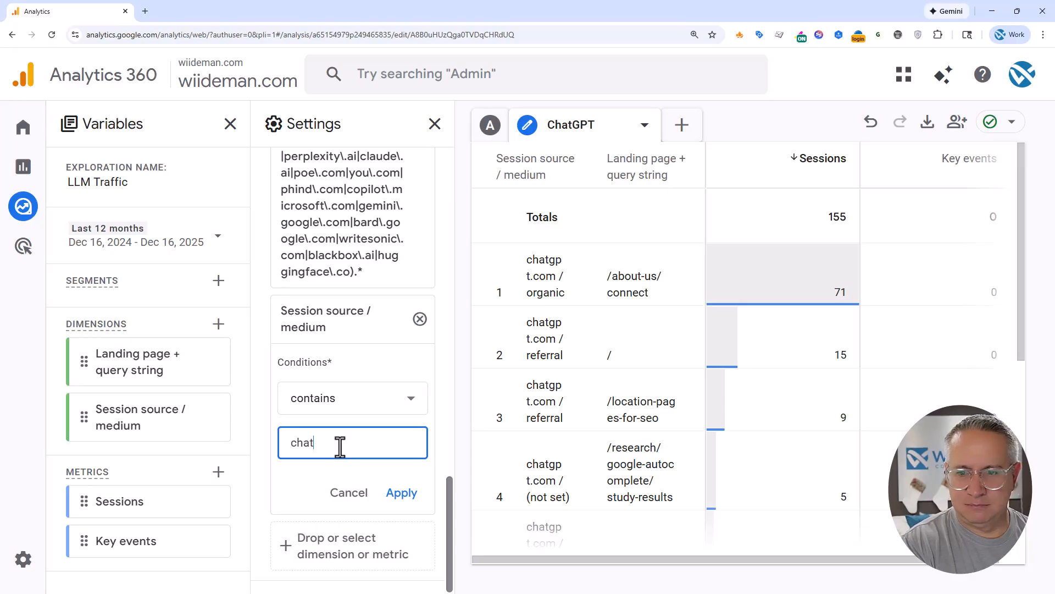
text(gp)
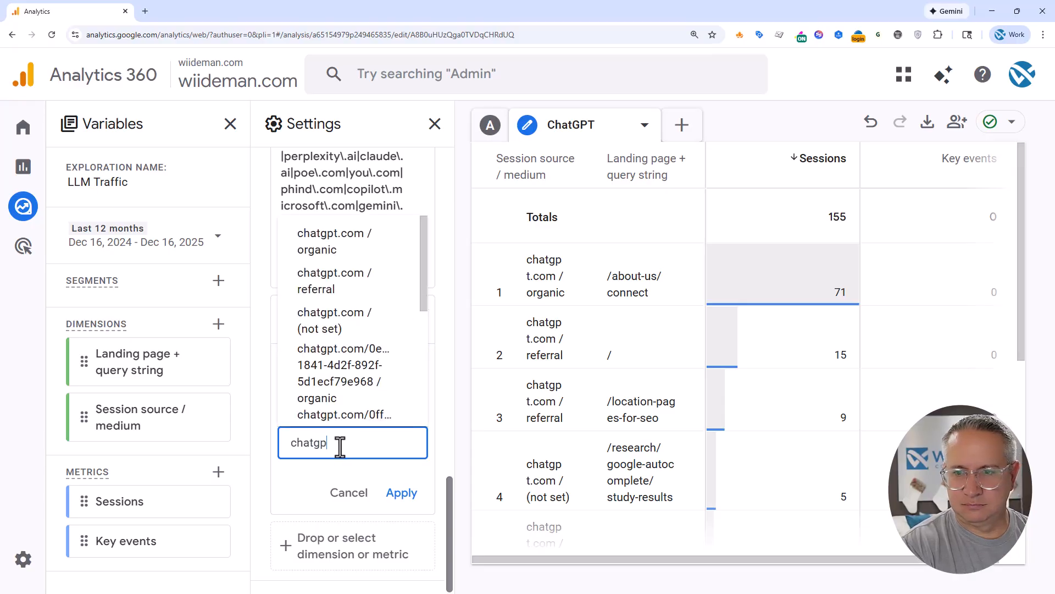
text(t)
click(401, 493)
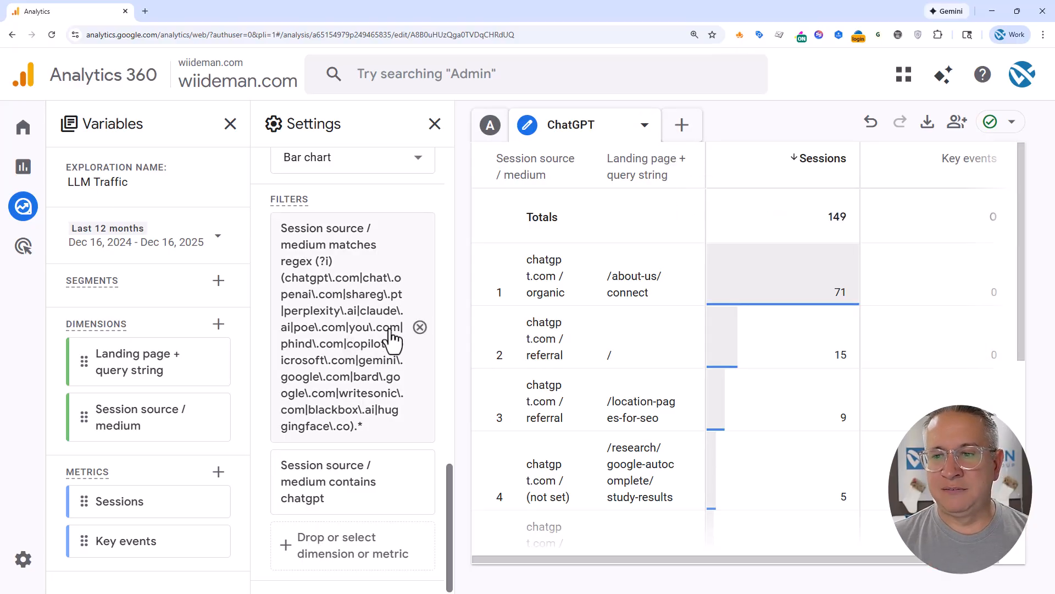
Return to the All LLMs tab and remove Landing page + query string from its row dimensions
click(490, 125)
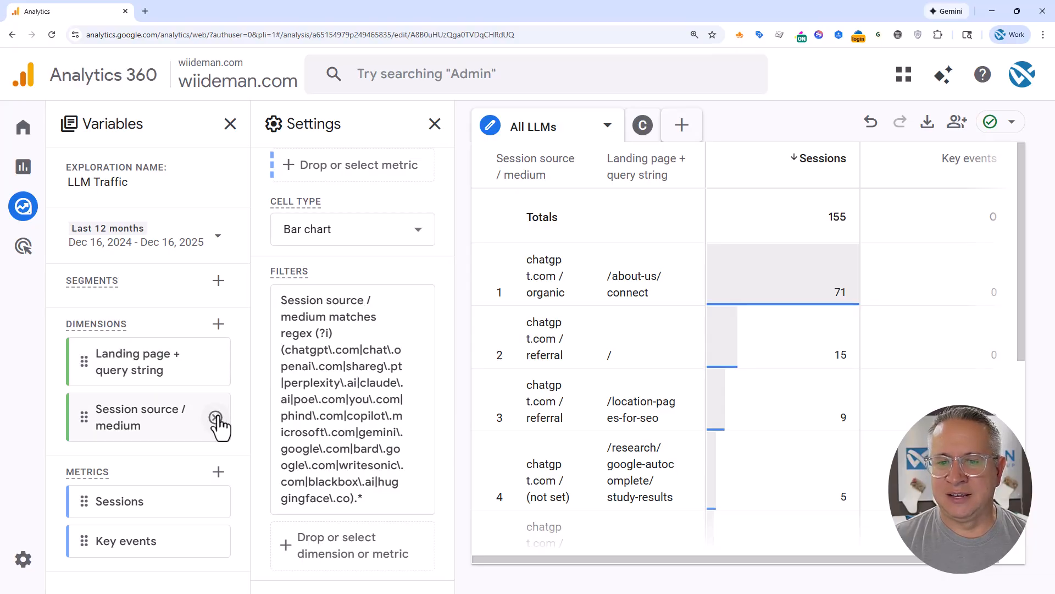
scroll(406, 286, up, 5)
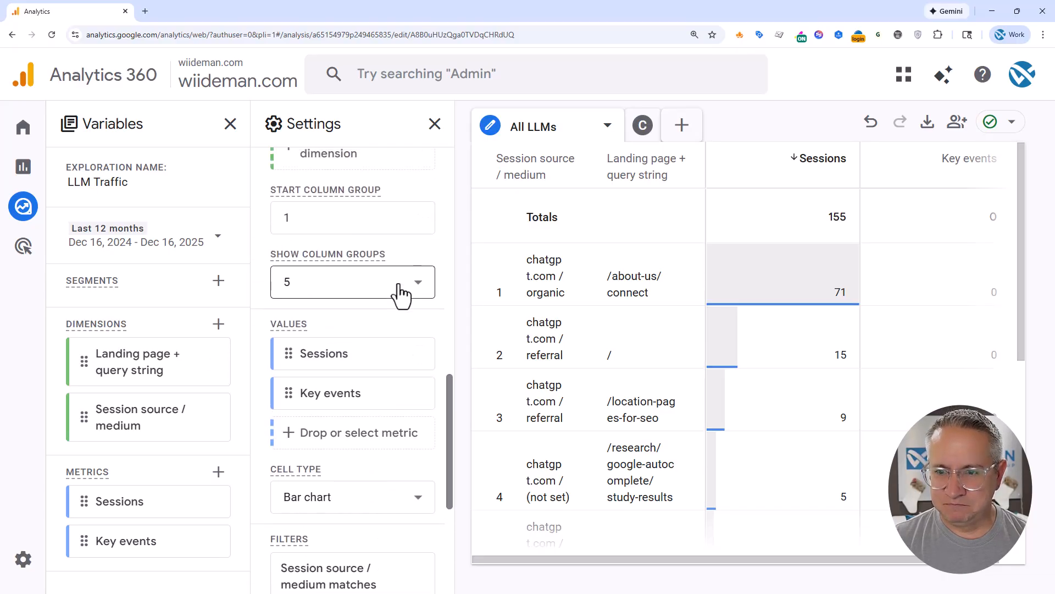
scroll(408, 291, up, 10)
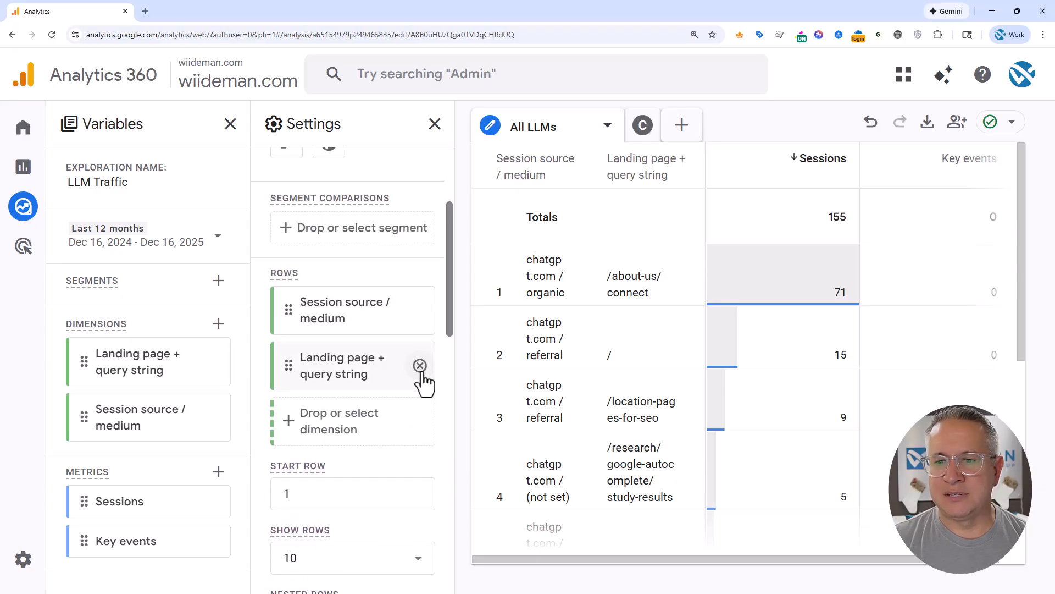
click(420, 365)
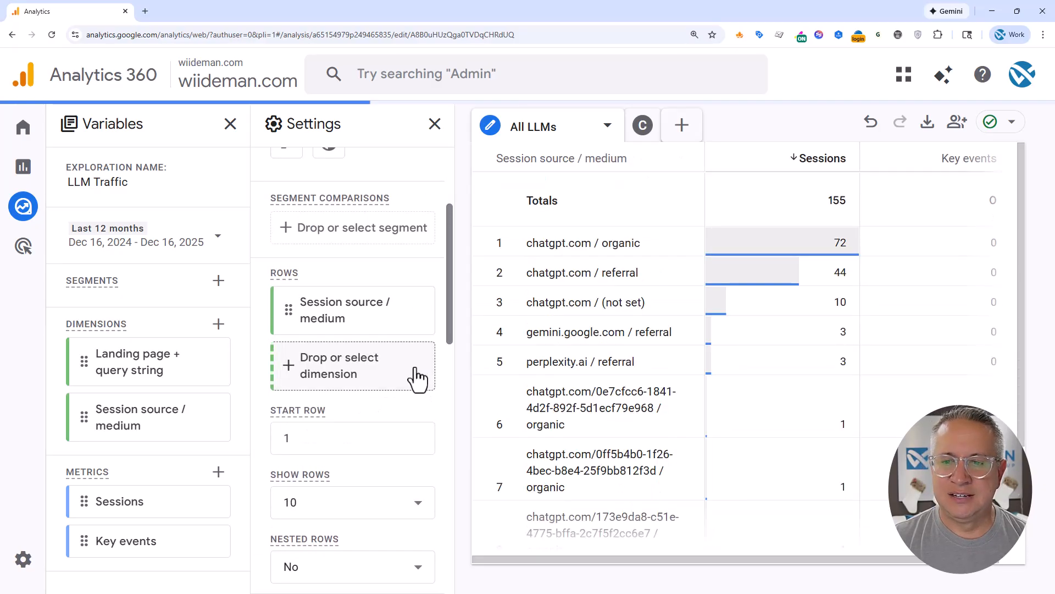